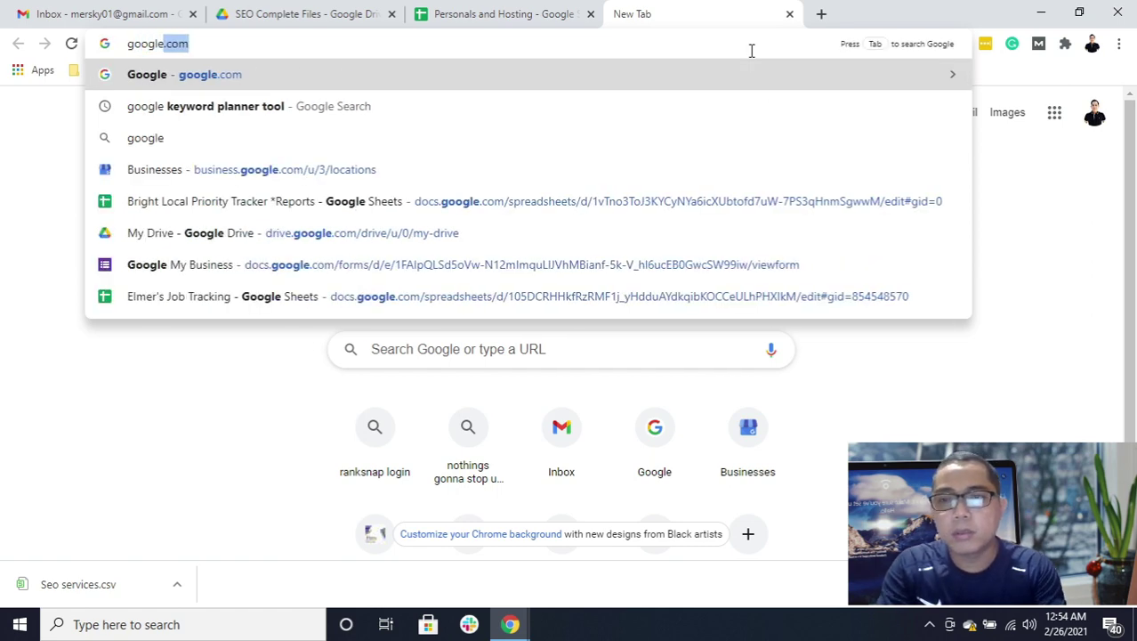
- Search for the Google Keyword Planner tool, open its official page, and sign in to Google Ads
key("Return")
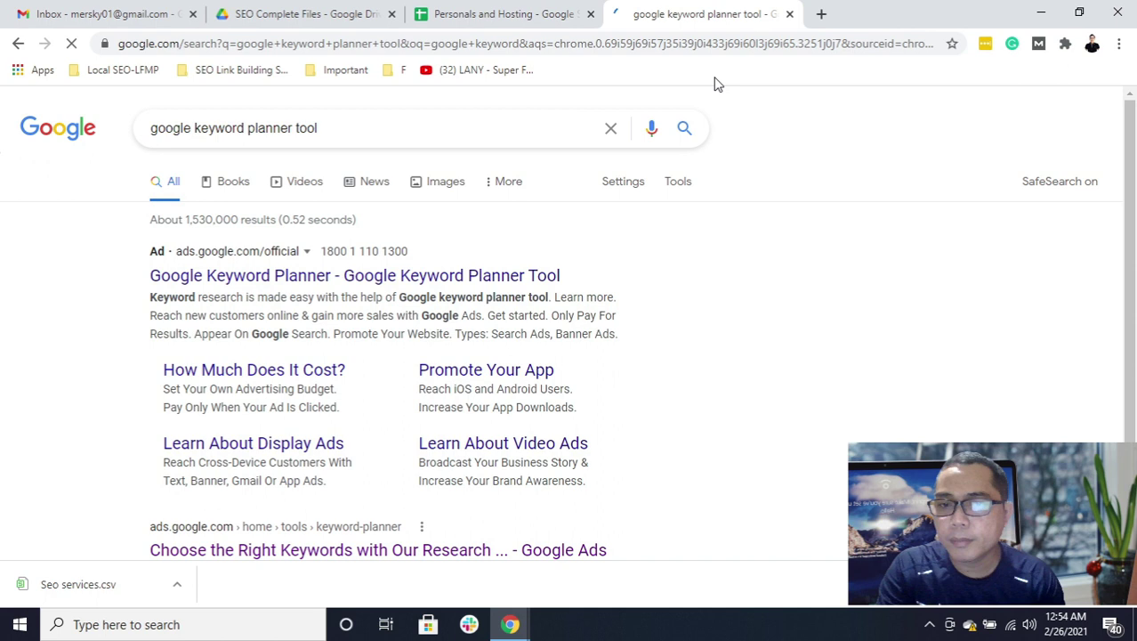
left_click(361, 275)
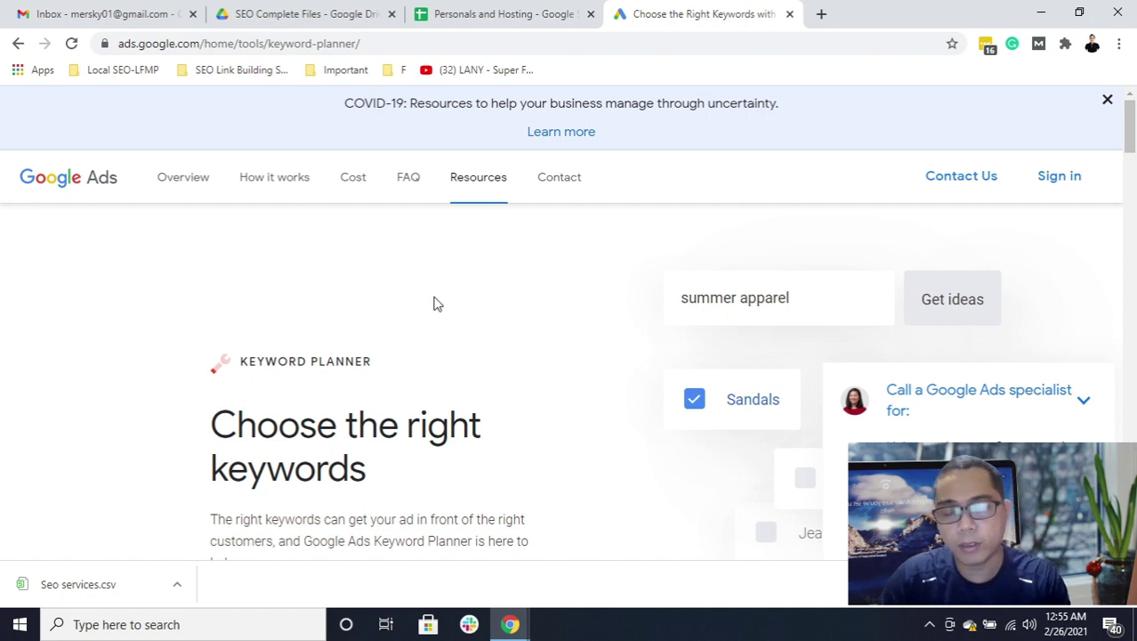
scroll(429, 302, "down", 3)
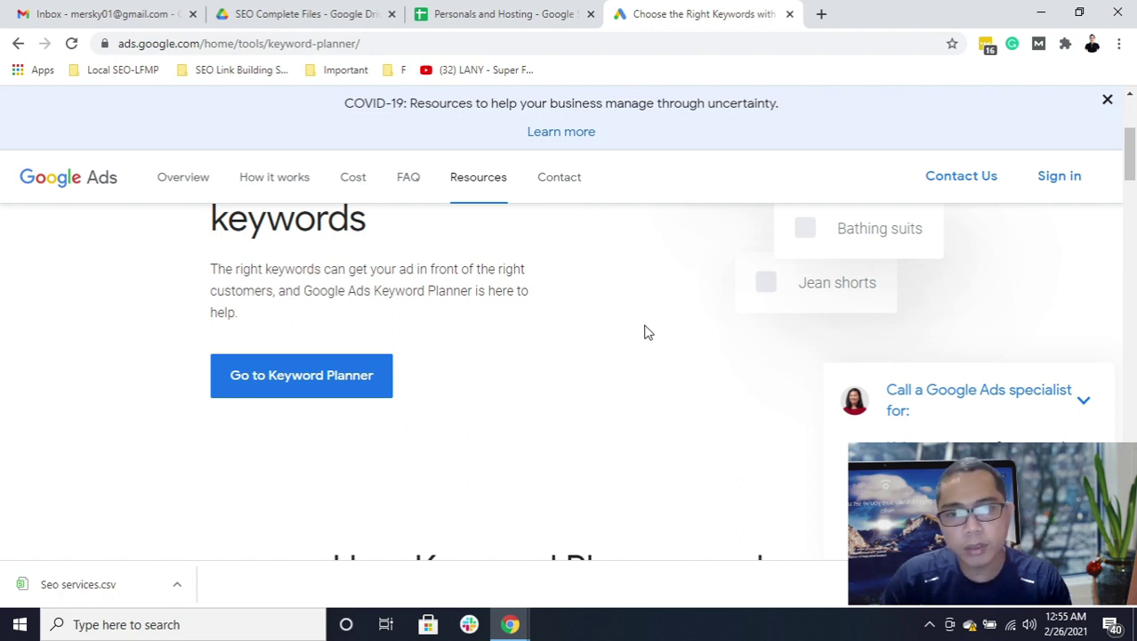
left_click(1038, 178)
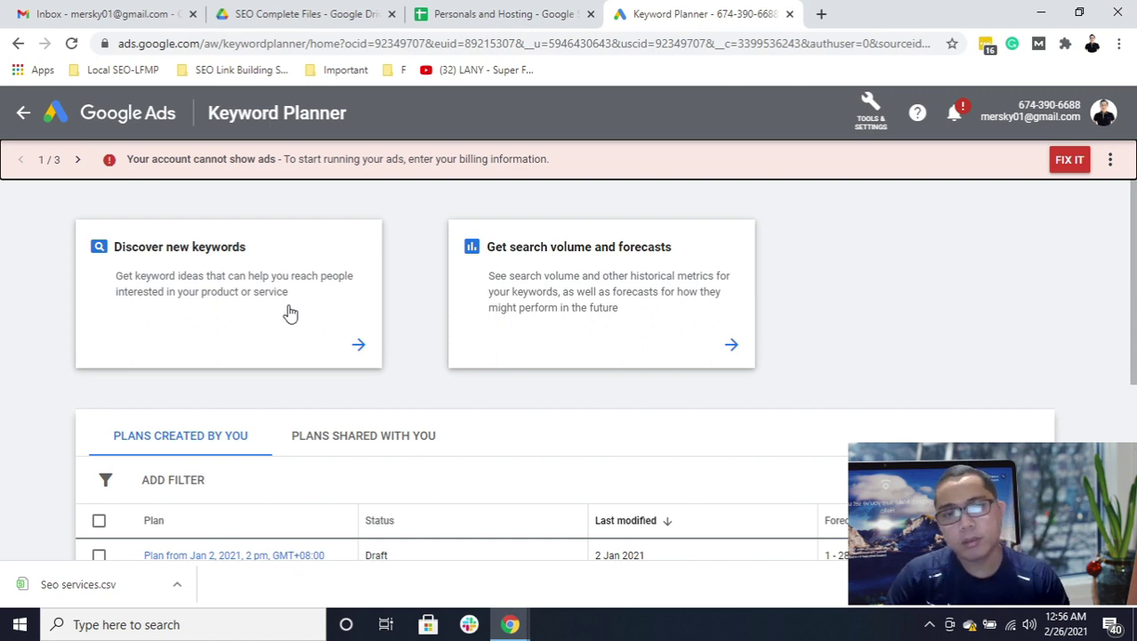
- Start 'Discover new keywords' in Keyword Planner and open a blank new Chrome tab
left_click(240, 288)
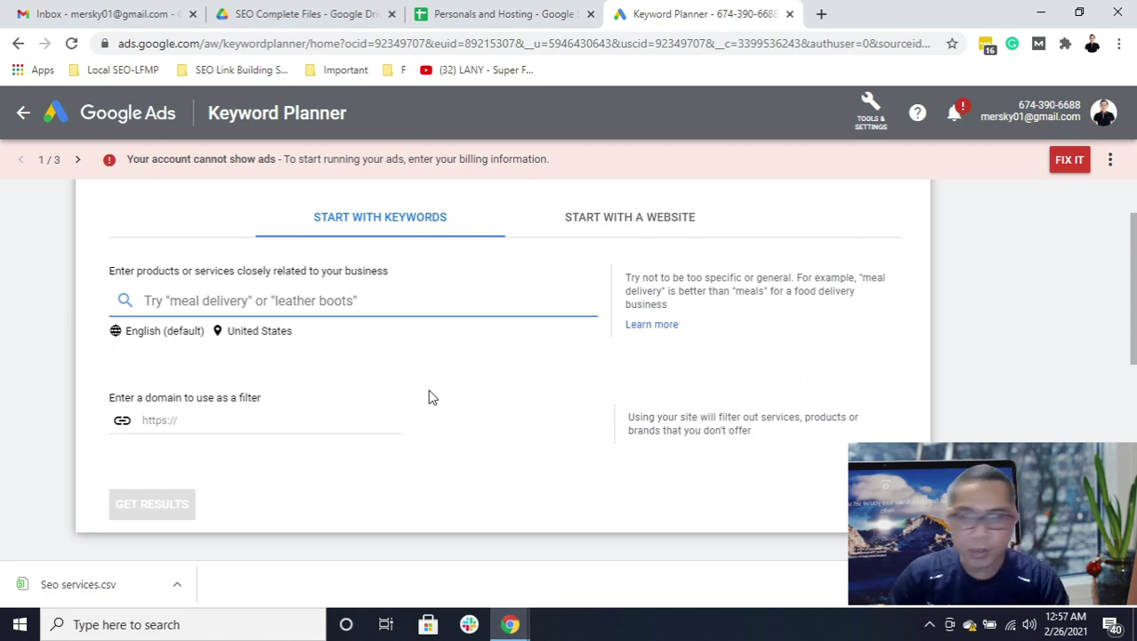
left_click(822, 13)
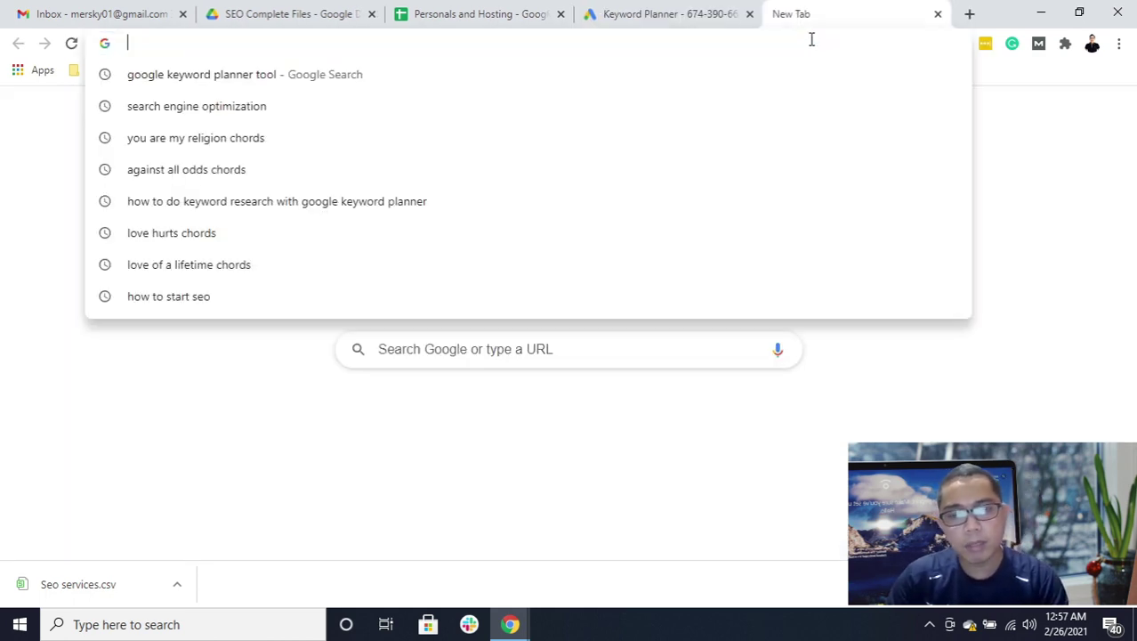
- Load seorankerpros.com in the new tab
type("seora")
key("Return")
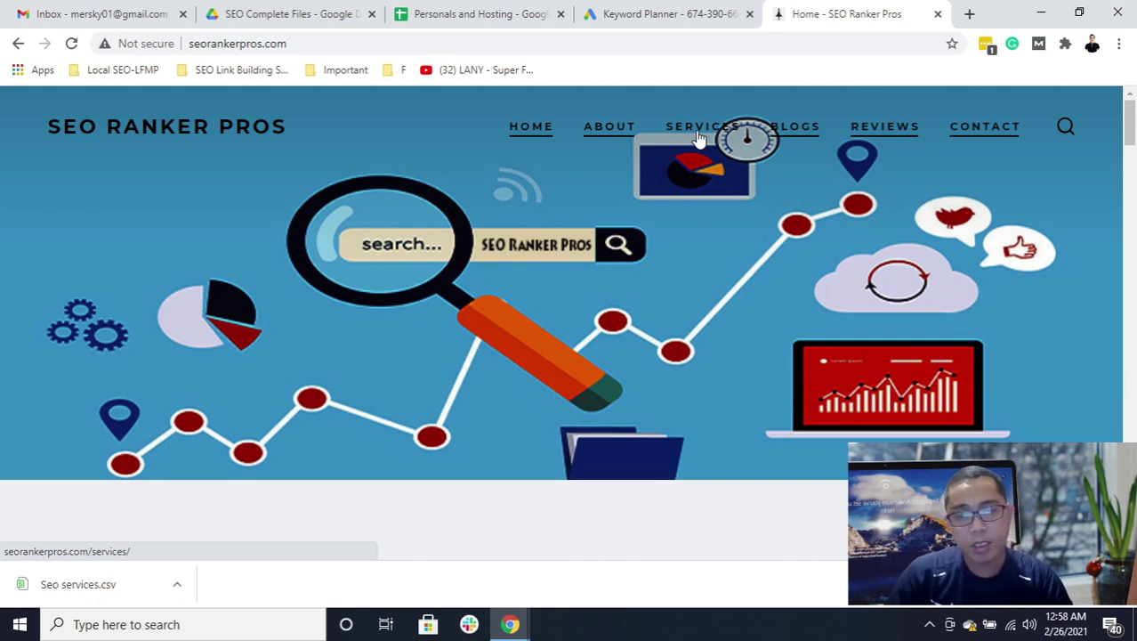
- Back in Keyword Planner, enter 'seo services' as the first seed keyword
left_click(659, 13)
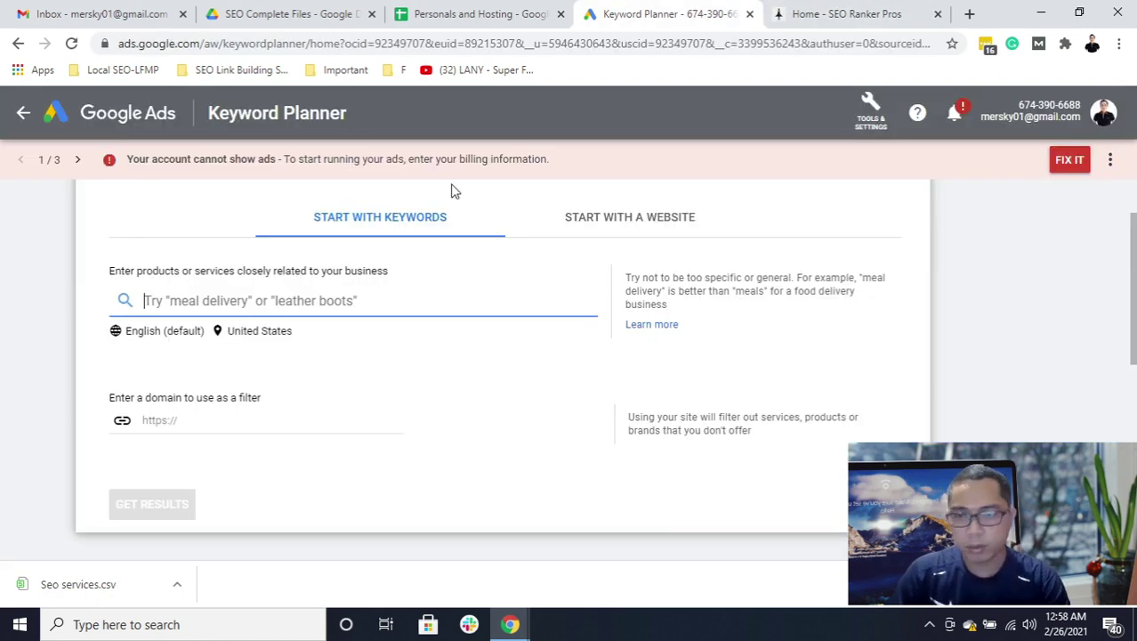
type("s")
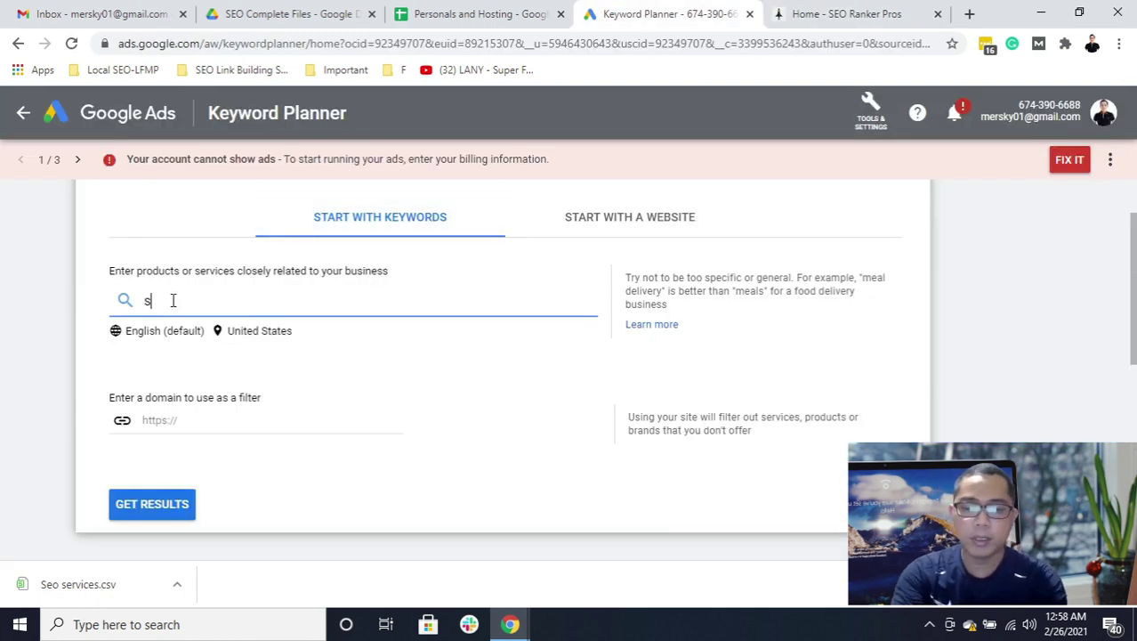
type("eo serivc")
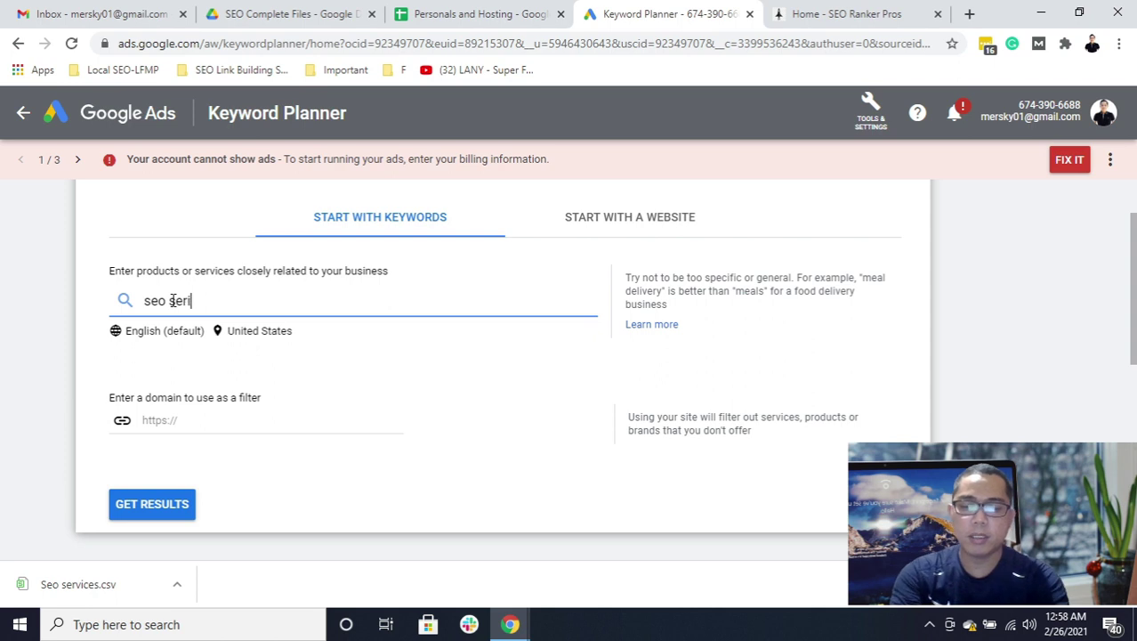
key("BackSpace")
key("BackSpace")
key("BackSpace")
type("vices,")
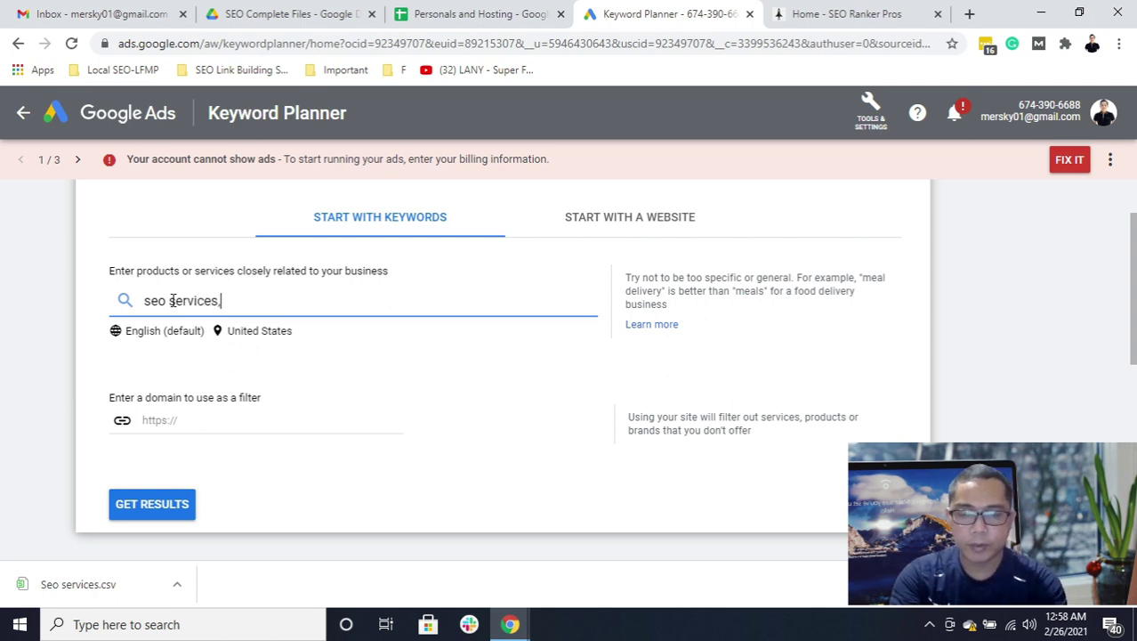
key("Return")
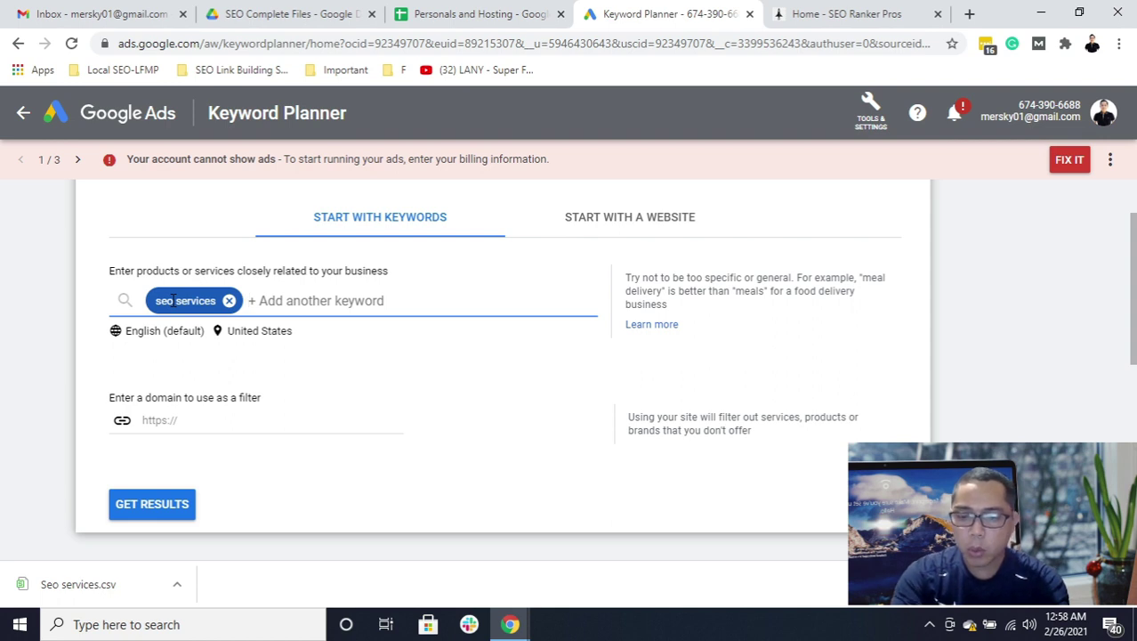
- Add link building services, on page seo, off page seo and local seo as seeds
type("link")
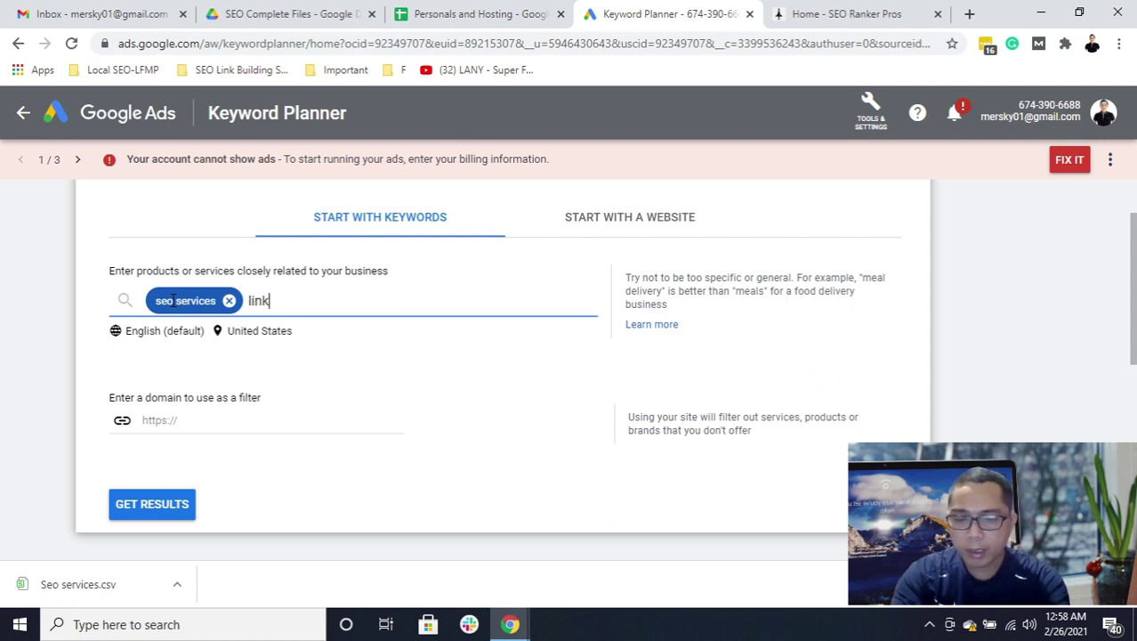
type(" building se")
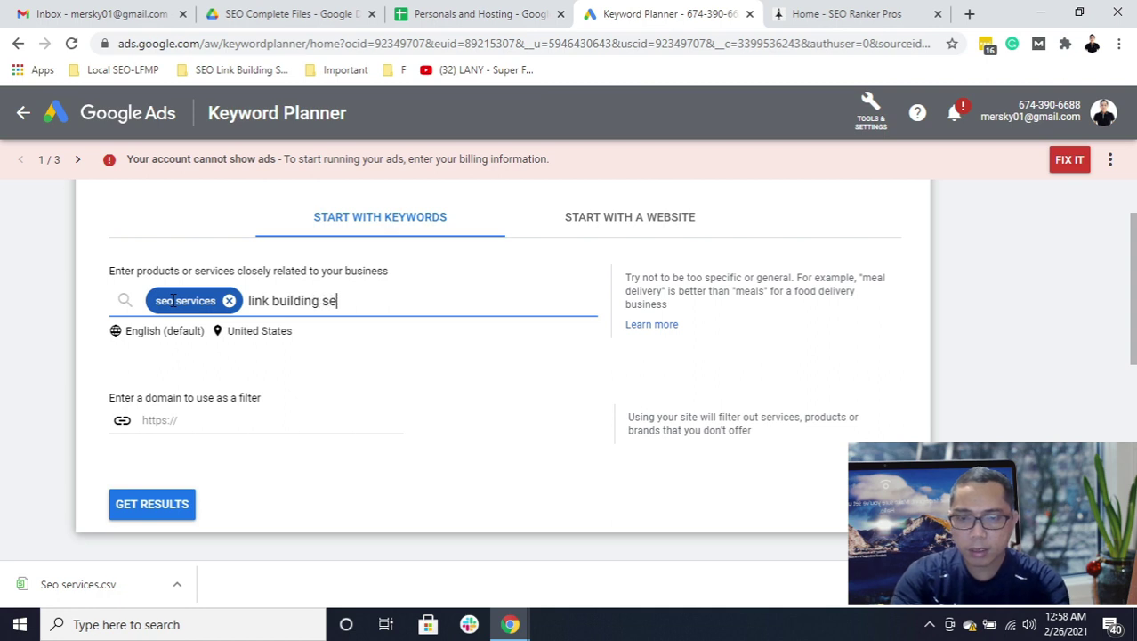
type("rvices,")
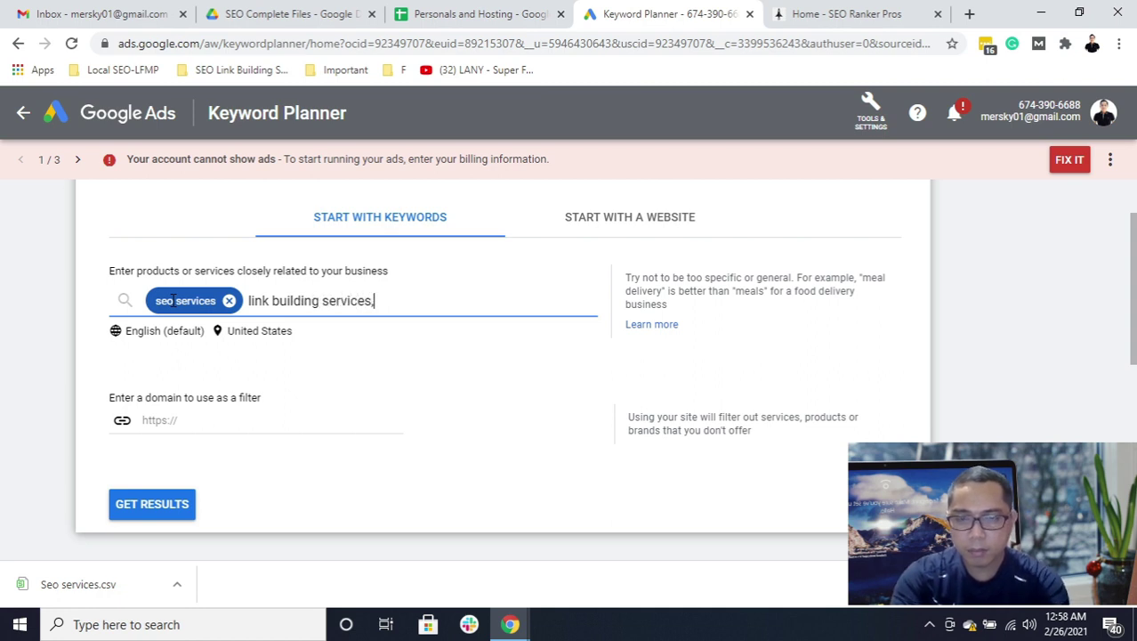
key("Return")
type("on page seo")
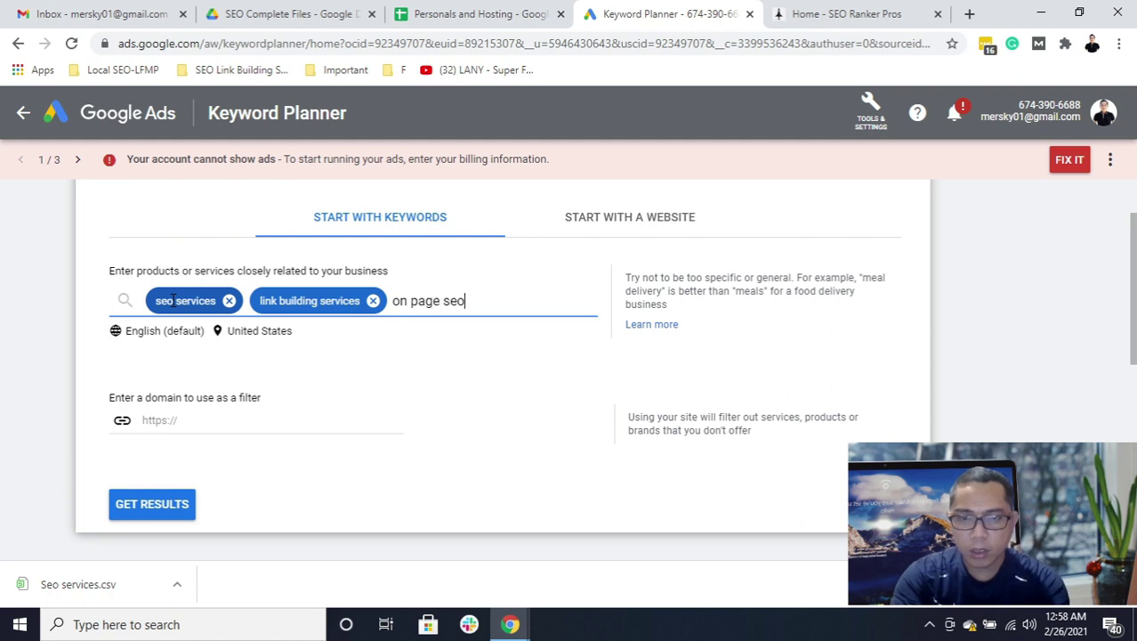
key("Return")
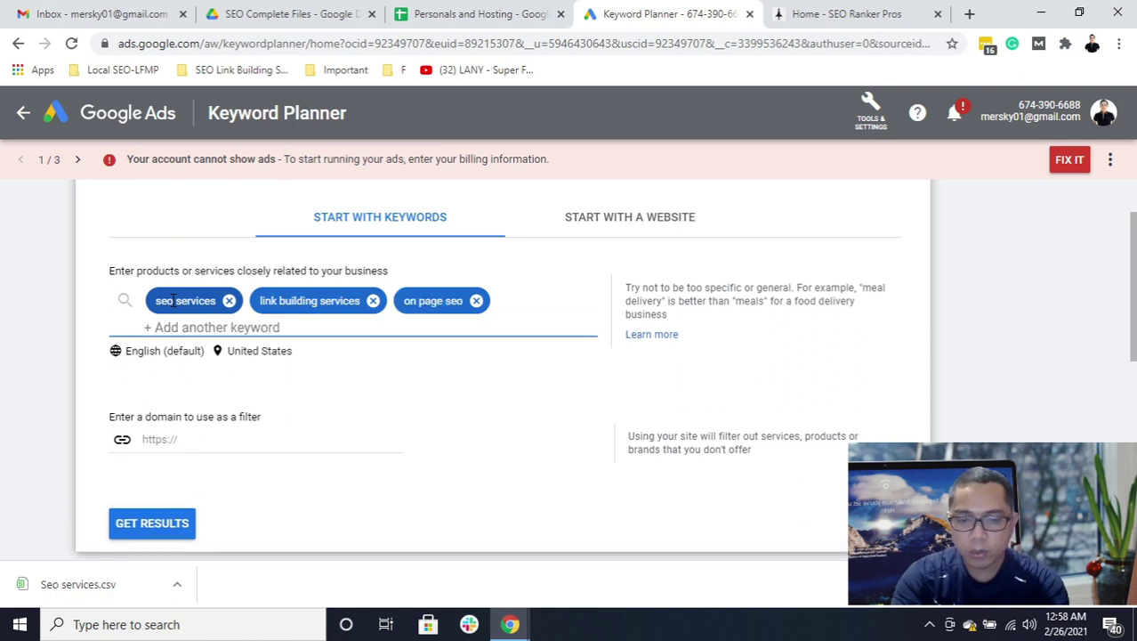
type("off page seo,")
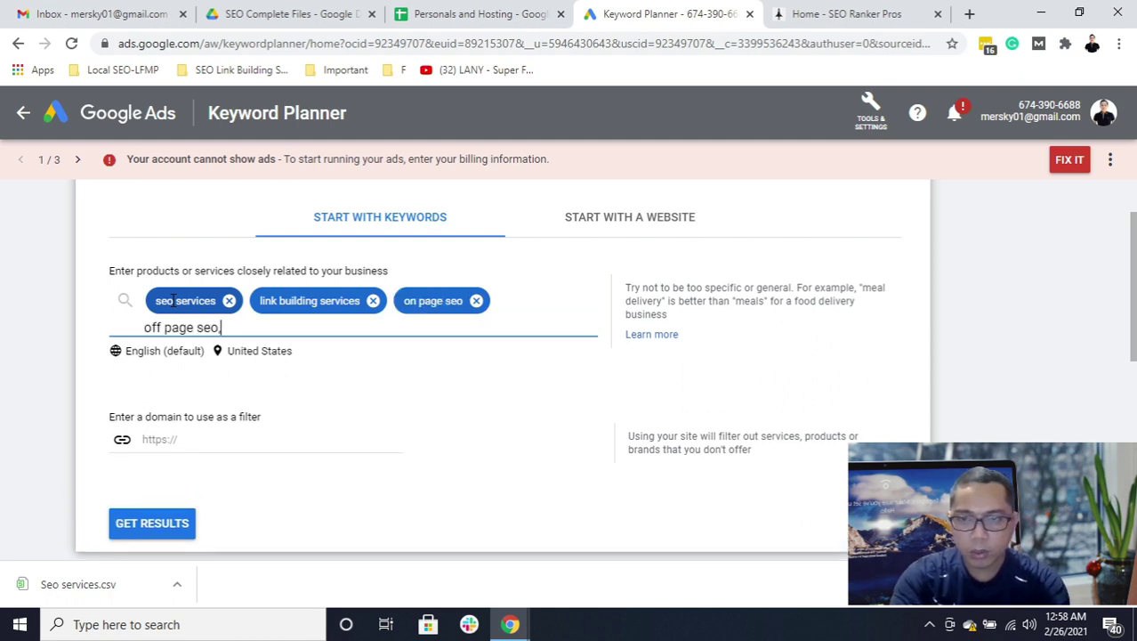
key("Return")
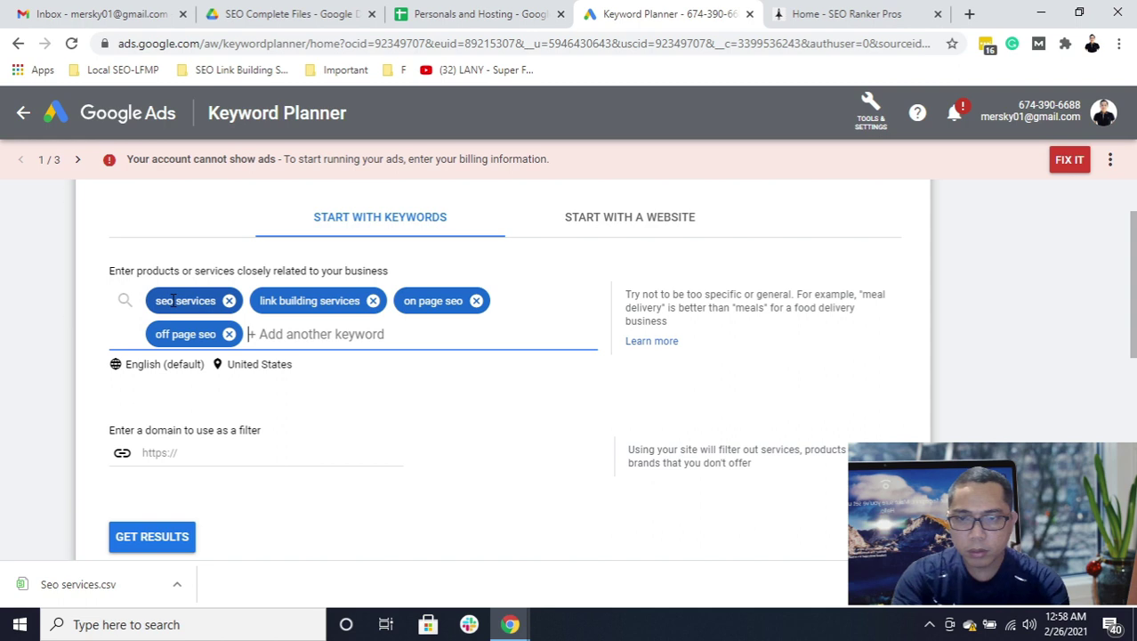
type("local seo")
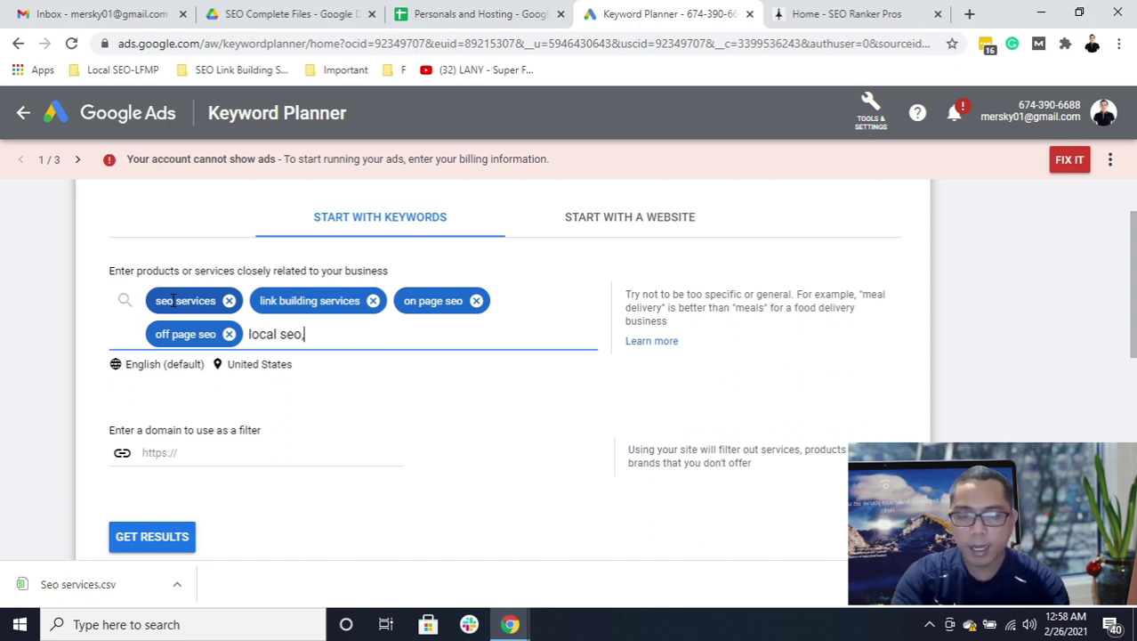
key("Return")
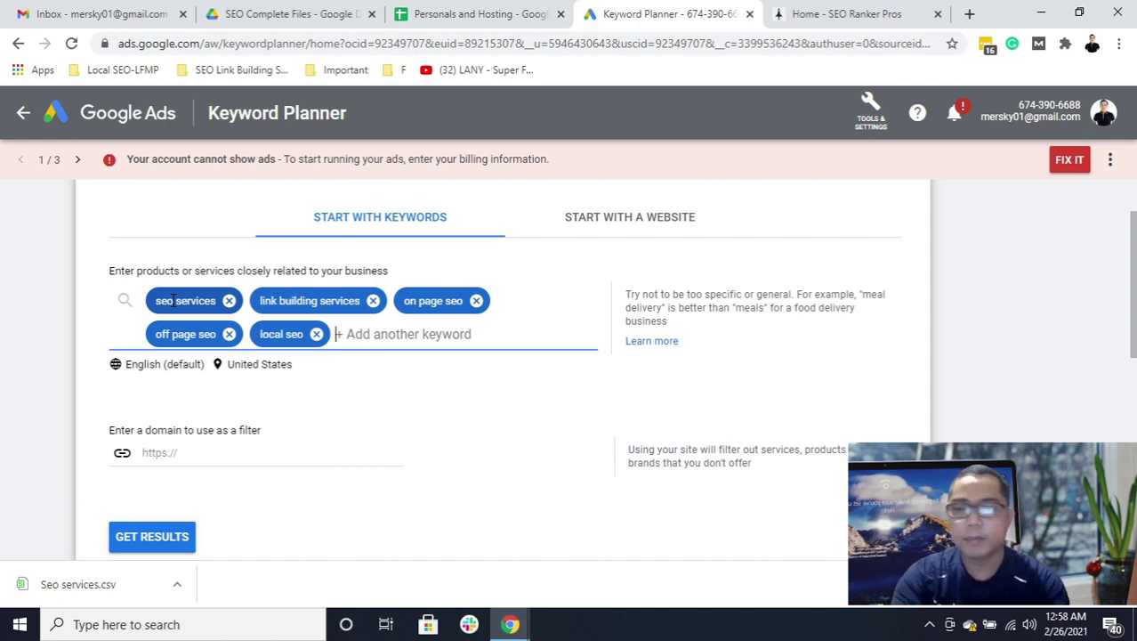
- Get results for the five seed keywords, yielding 1,923 keyword ideas
scroll(579, 381, "down", 1)
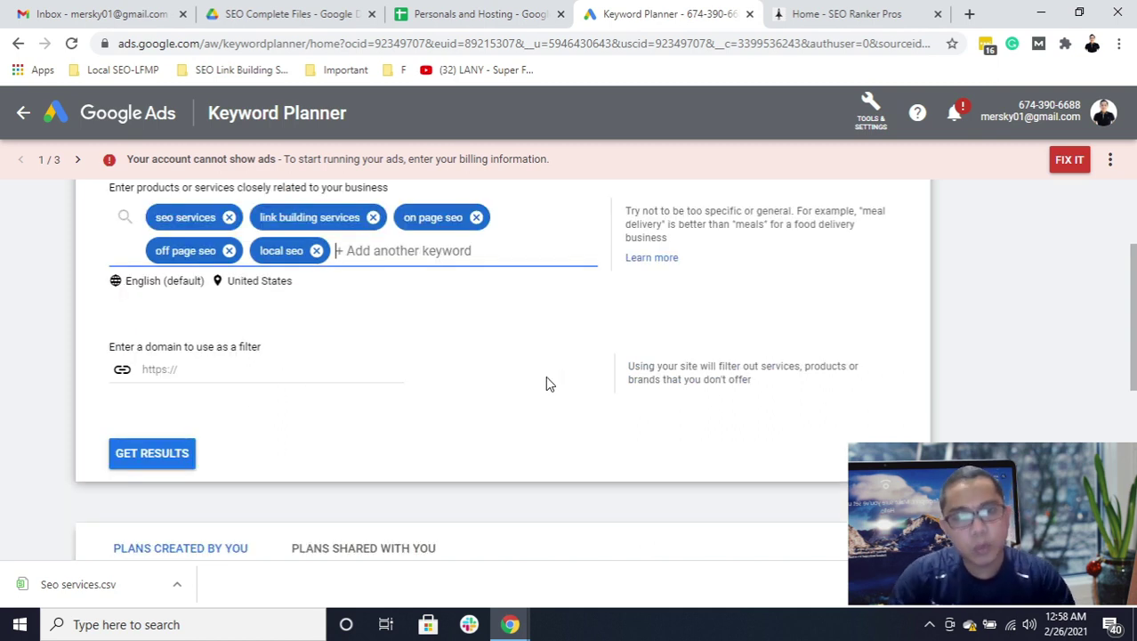
left_click(288, 367)
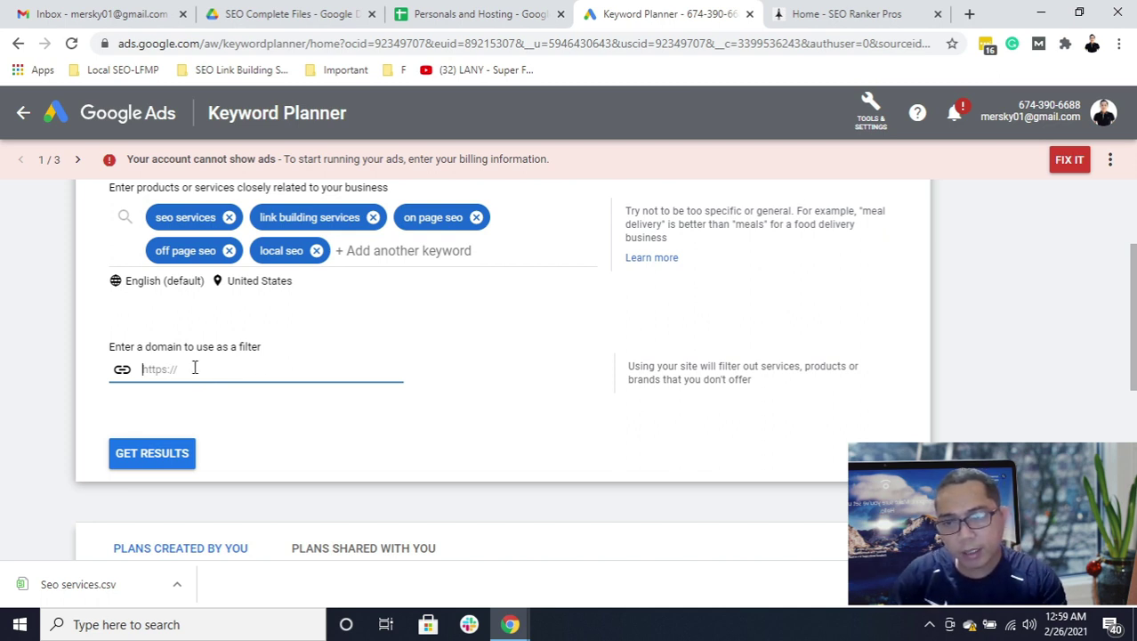
left_click(172, 460)
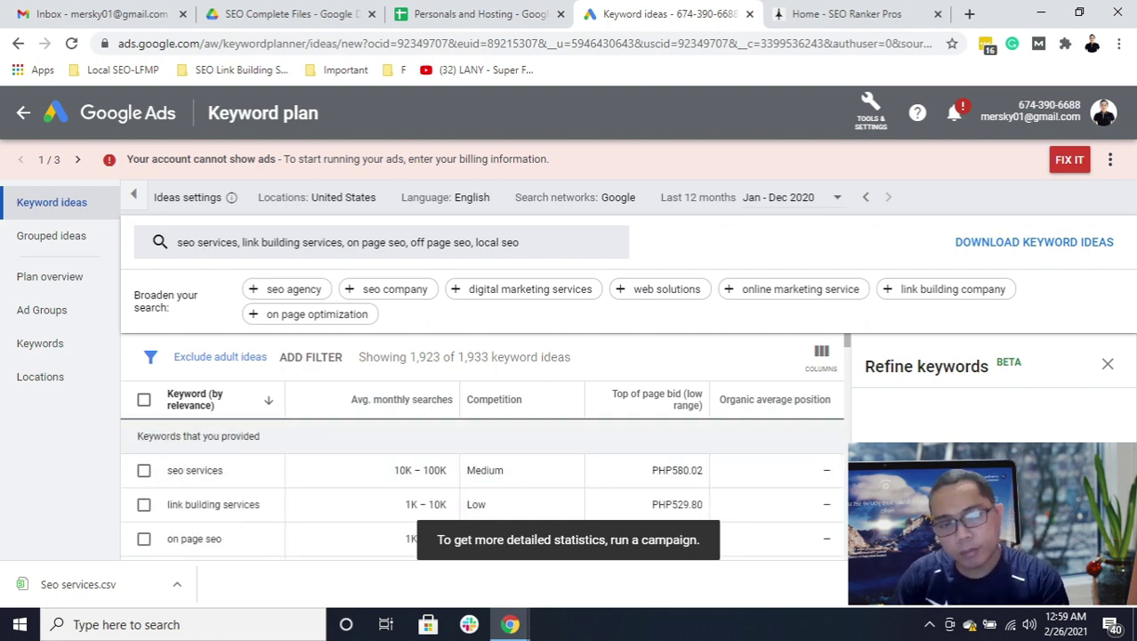
- Close the refine keywords panel and select all keyword ideas, 500 of 1,923
left_click(1107, 366)
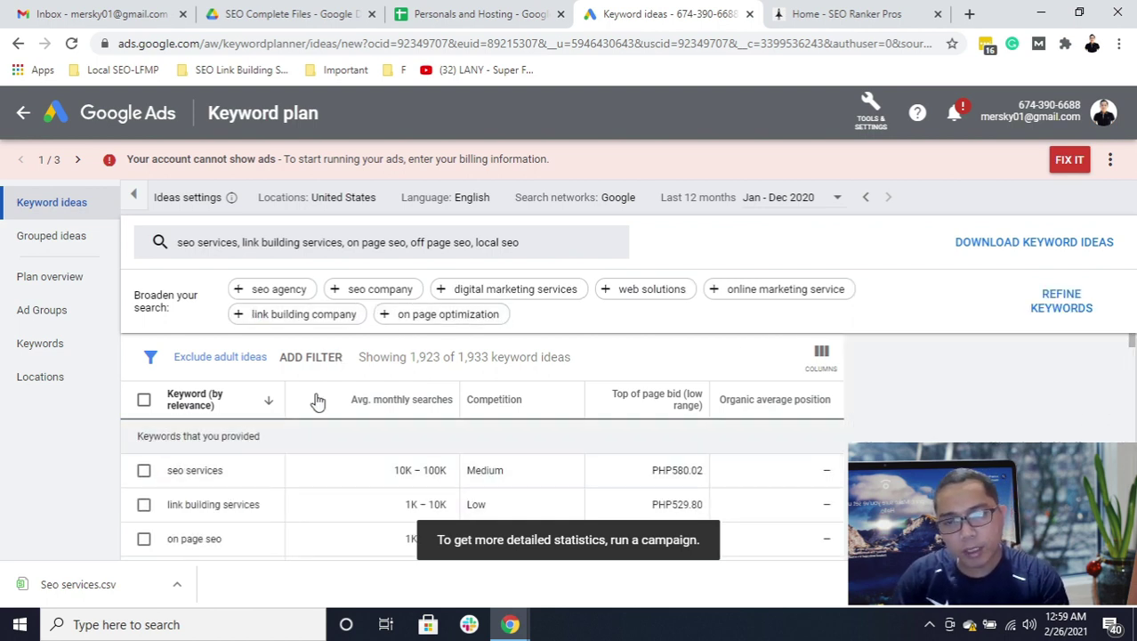
scroll(224, 452, "down", 5)
scroll(210, 479, "down", 5)
scroll(211, 489, "down", 1)
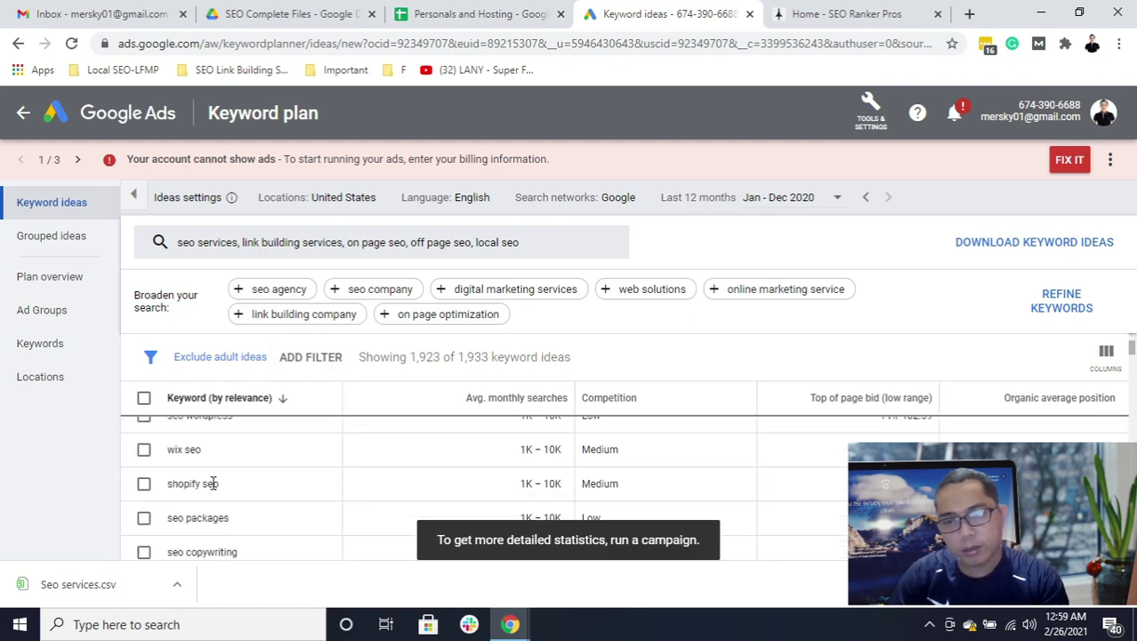
scroll(211, 483, "up", 10)
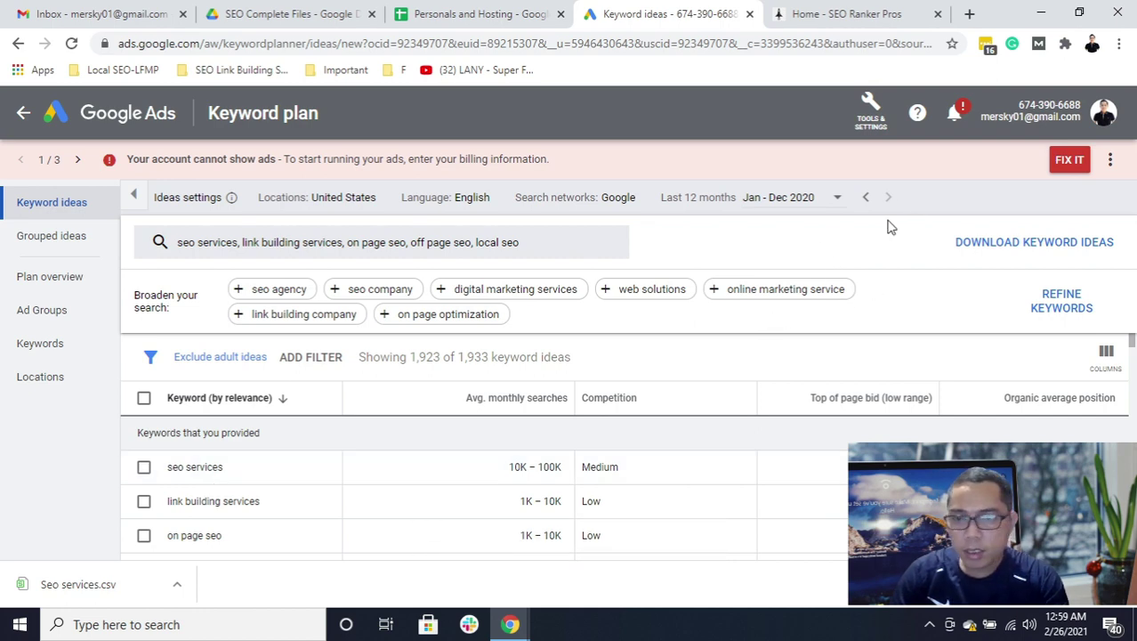
left_click(144, 399)
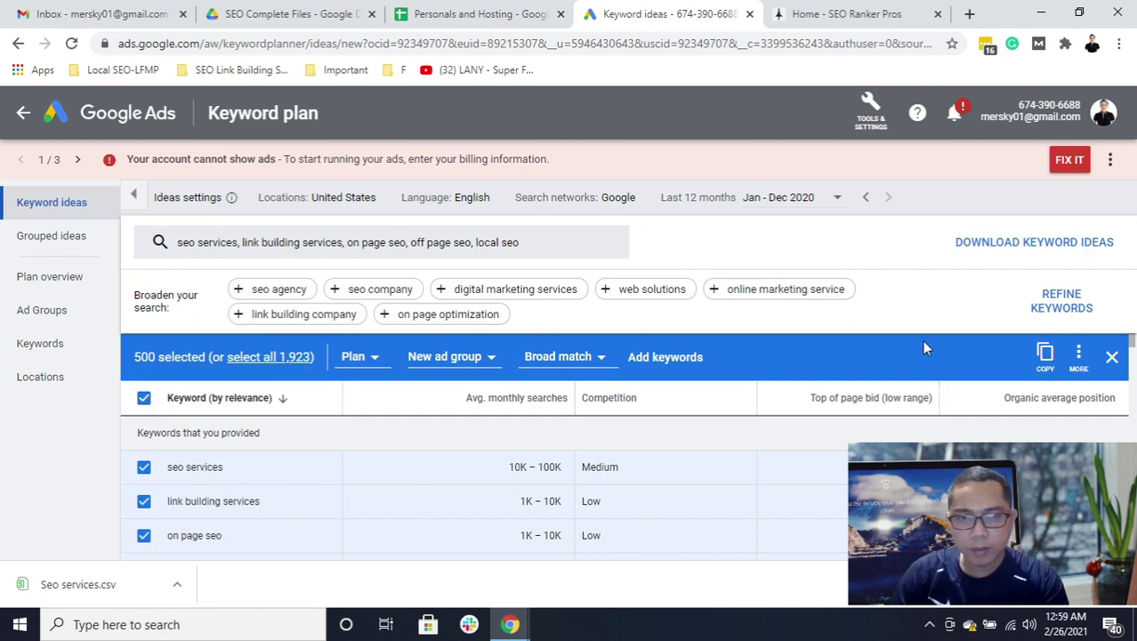
- Download the selected ideas as a 'Seo services' CSV and open Seo services 2.csv in WPS
left_click(1058, 249)
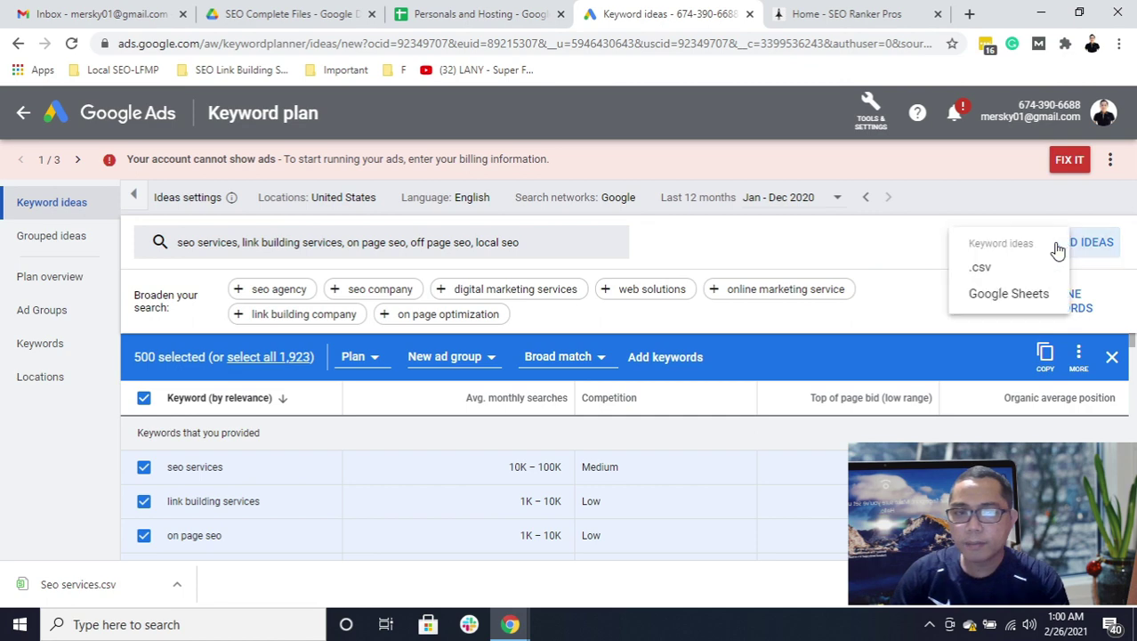
left_click(982, 269)
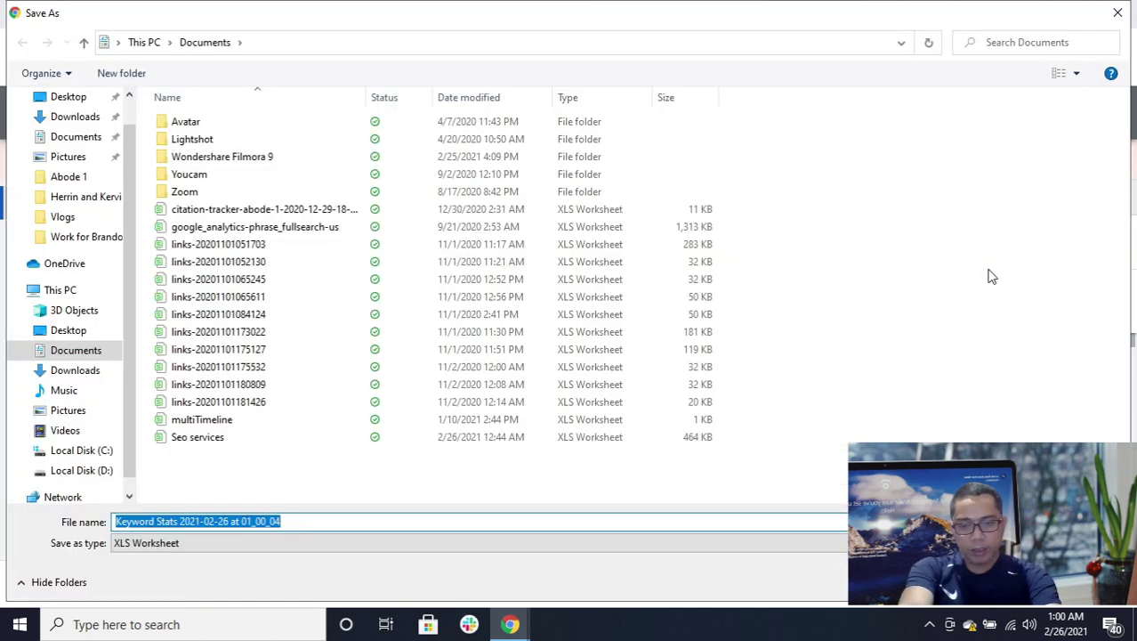
type("Seo")
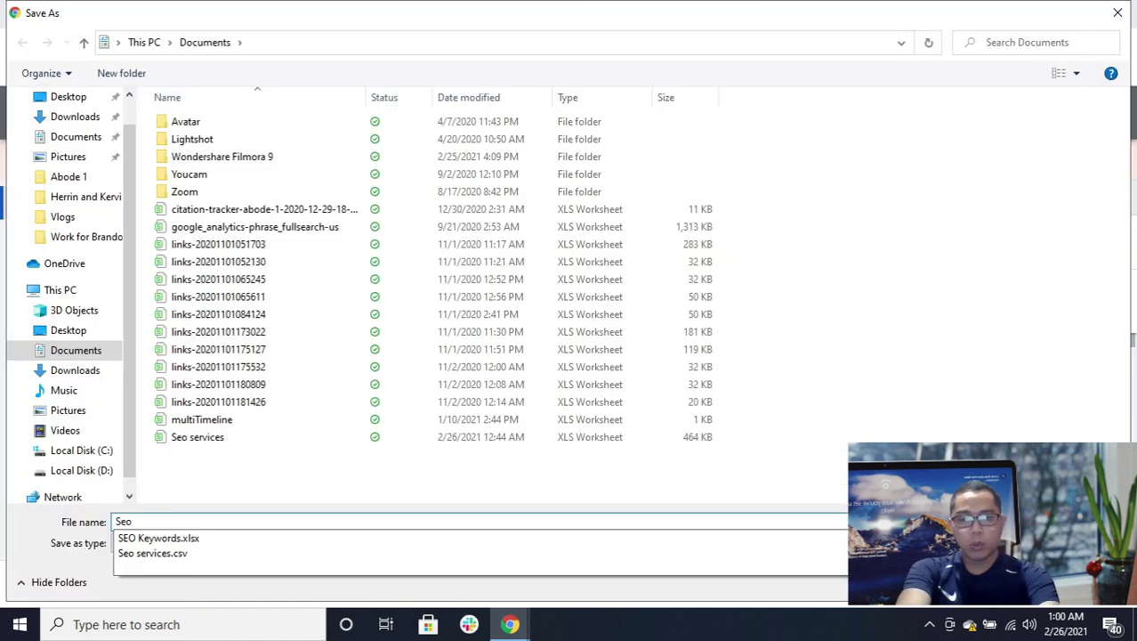
type(" servic")
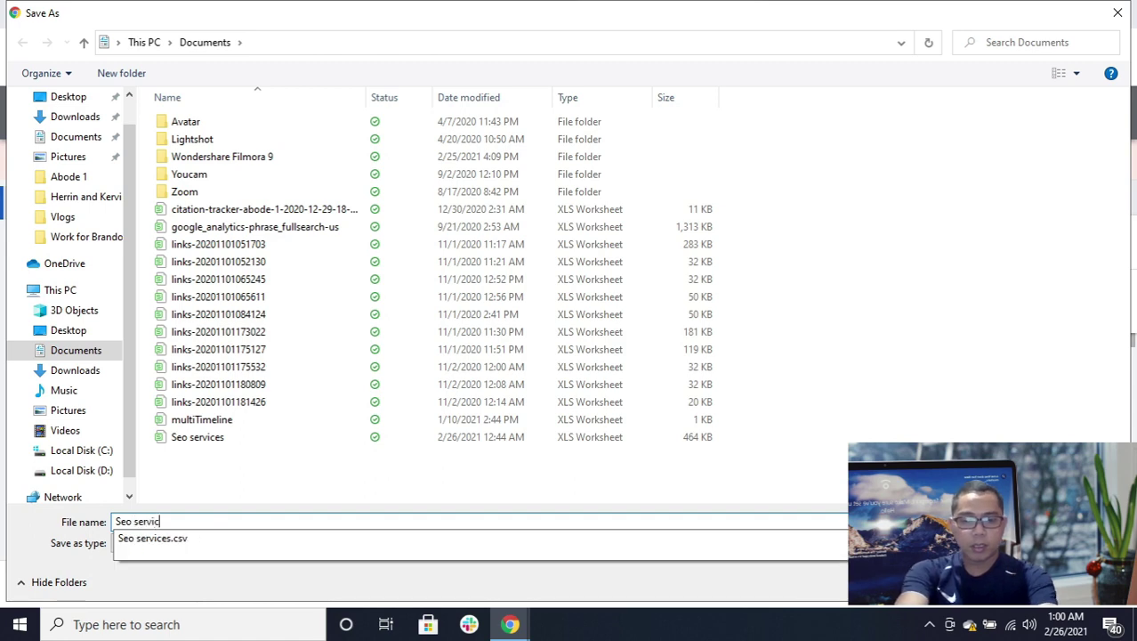
type("es.")
key("Return")
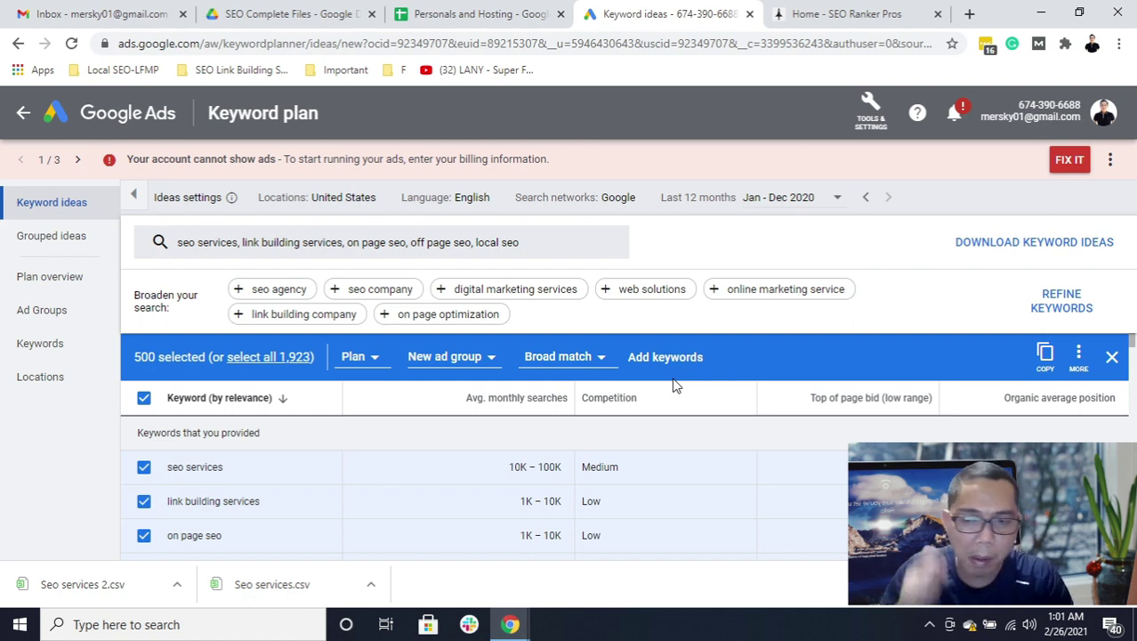
left_click(176, 586)
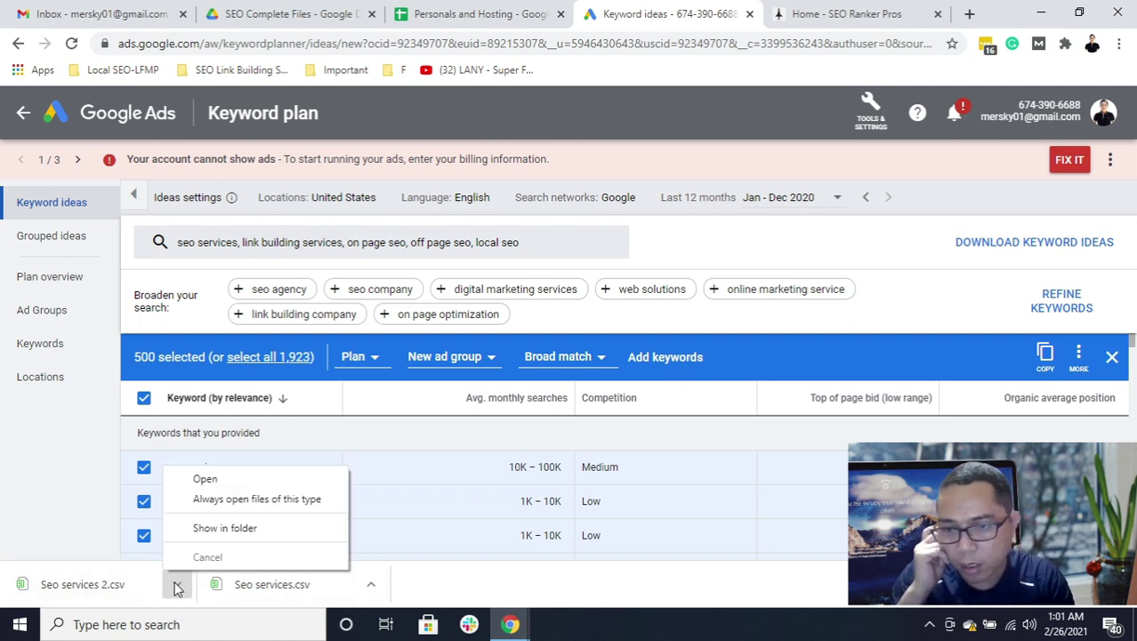
left_click(216, 478)
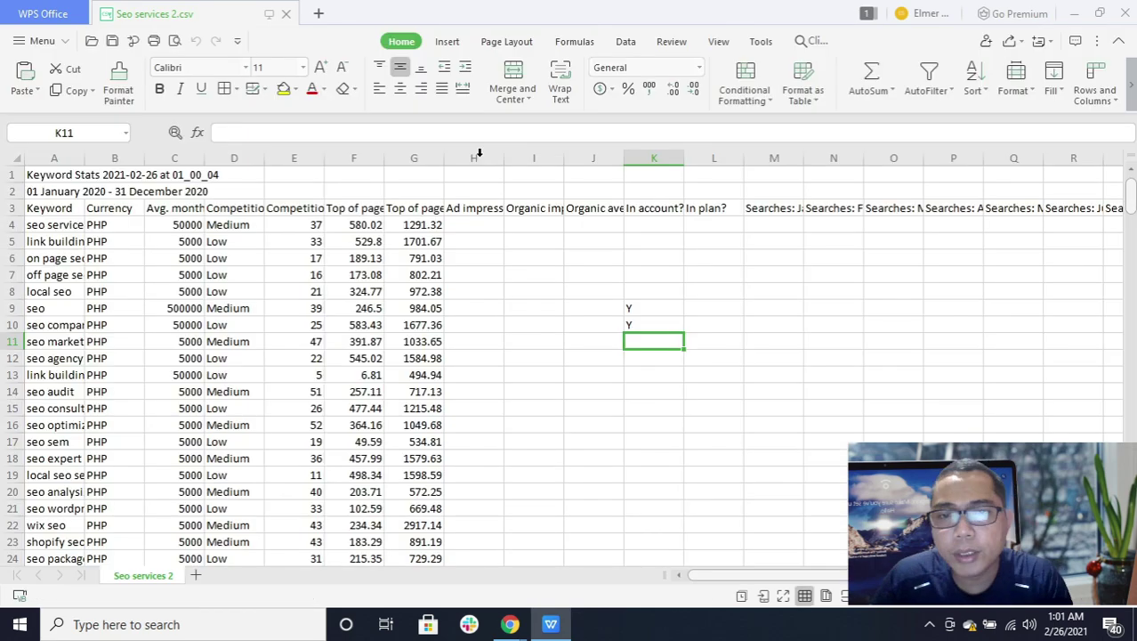
- Hide every column from H to the sheet's last column
left_click(479, 158)
key("ctrl+shift+Right")
right_click(479, 157)
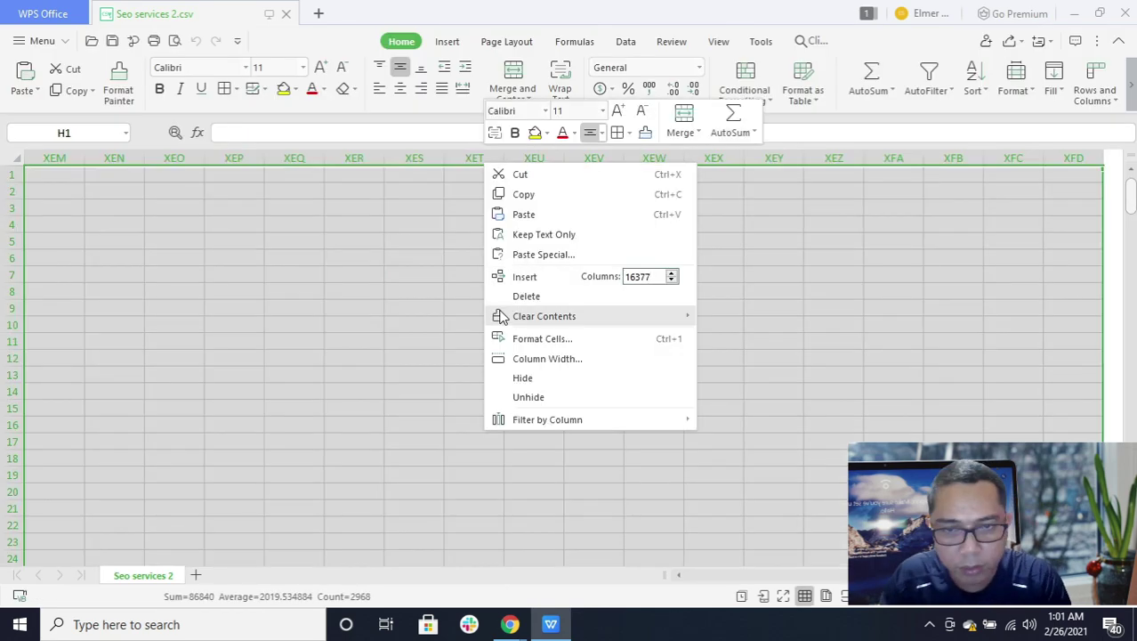
left_click(523, 378)
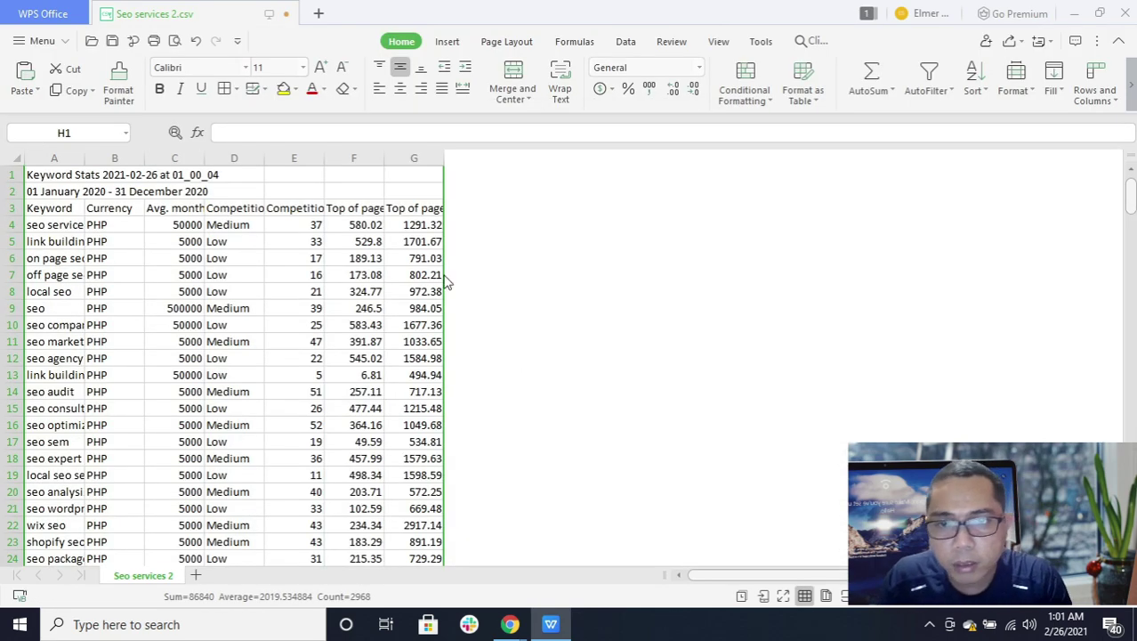
- Keep columns after G hidden and widen columns E and F to fit their headers
double_click(445, 152)
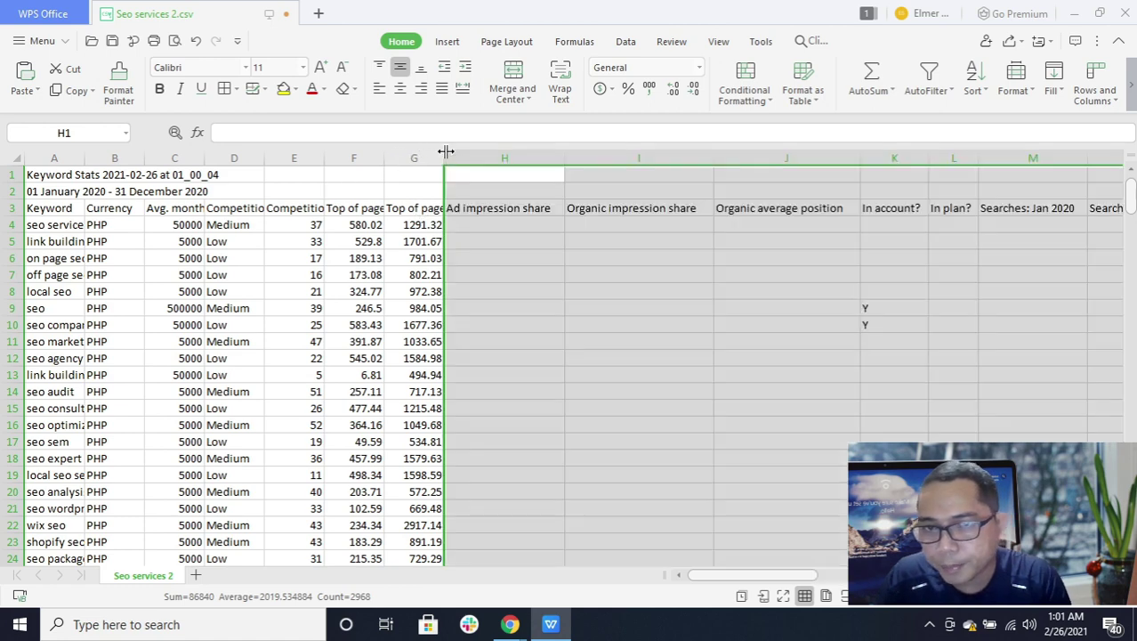
left_click(568, 291)
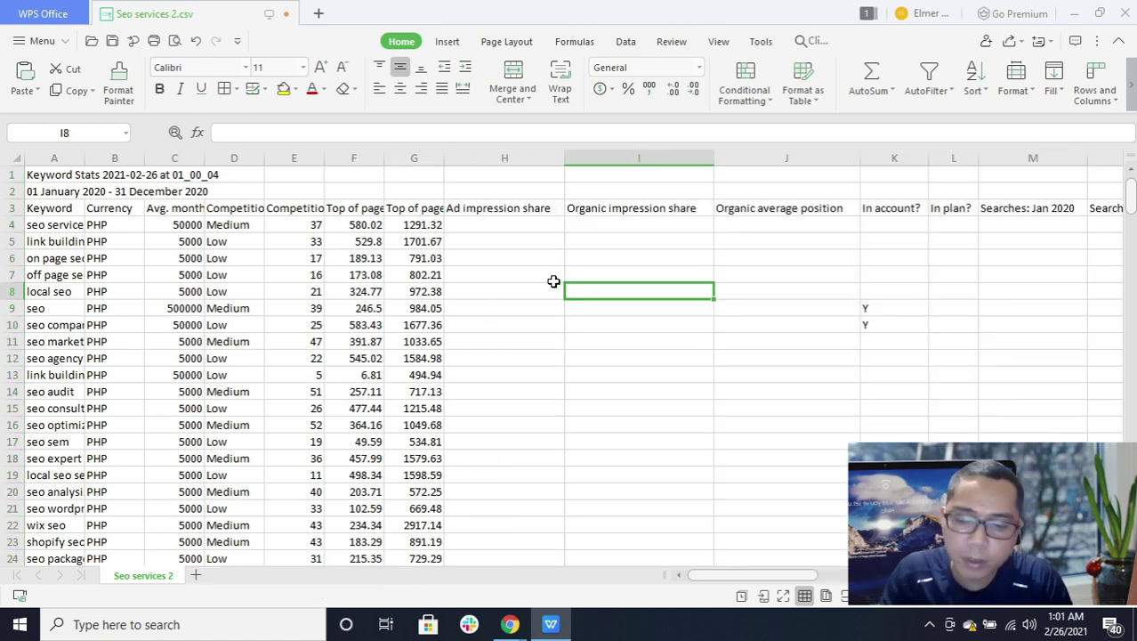
key("ctrl+z")
double_click(444, 157)
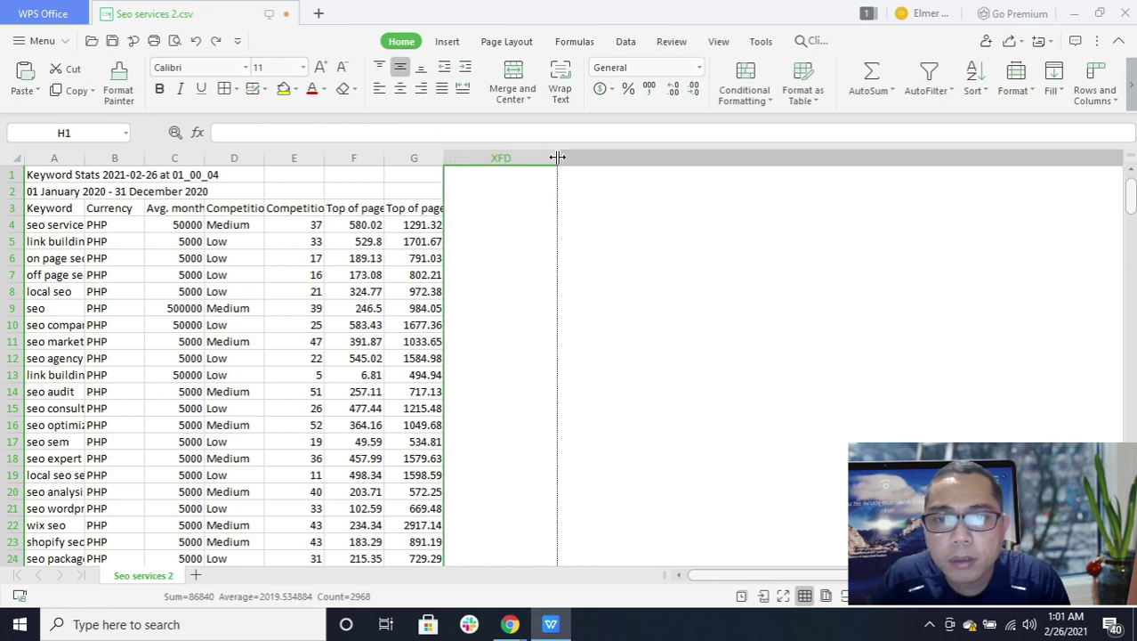
left_click(503, 225)
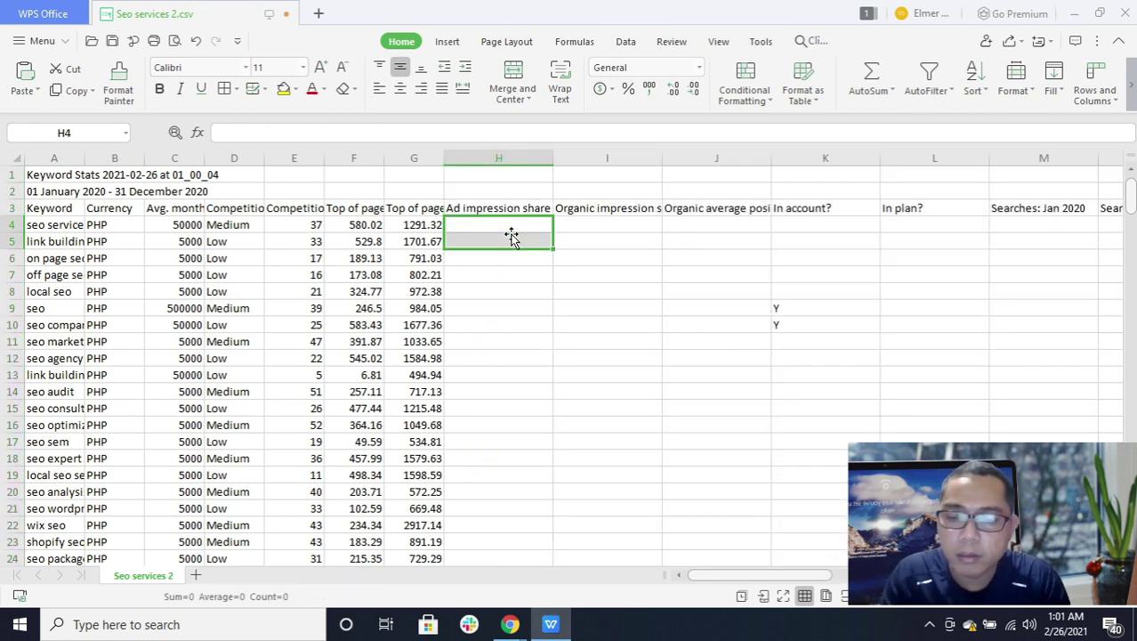
key("ctrl+z")
left_click_drag(443, 157, 518, 157)
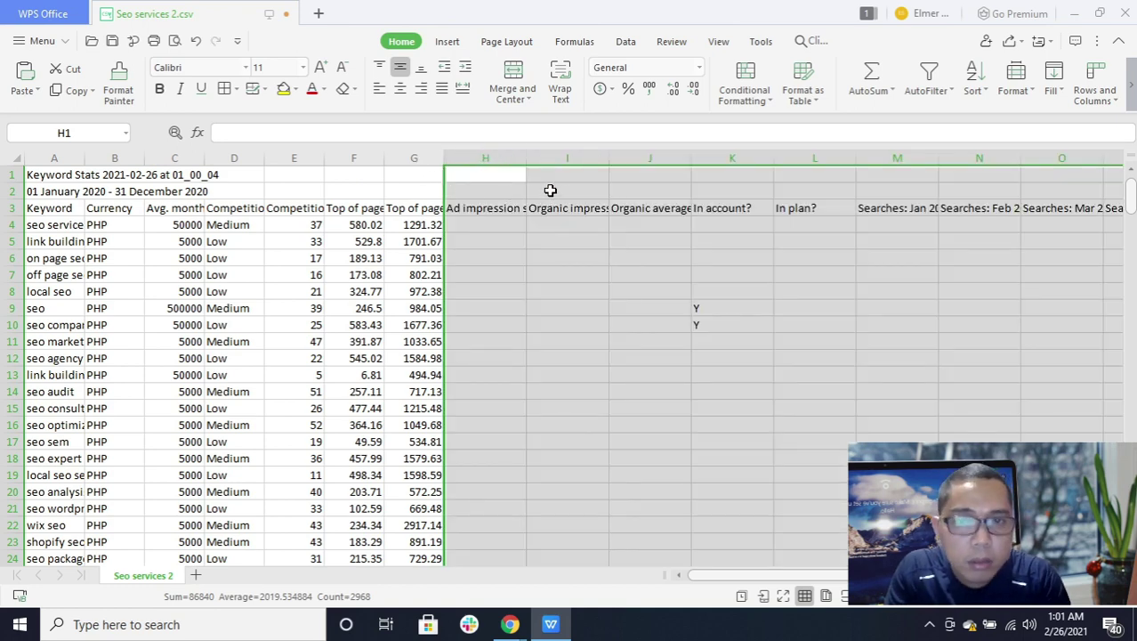
right_click(559, 160)
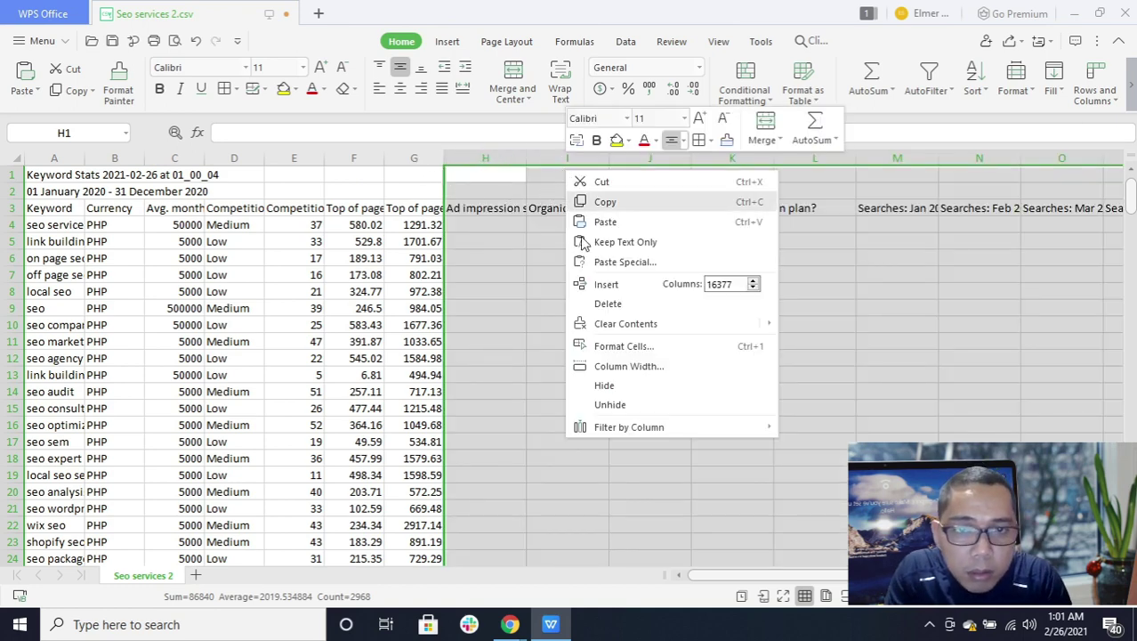
left_click(611, 386)
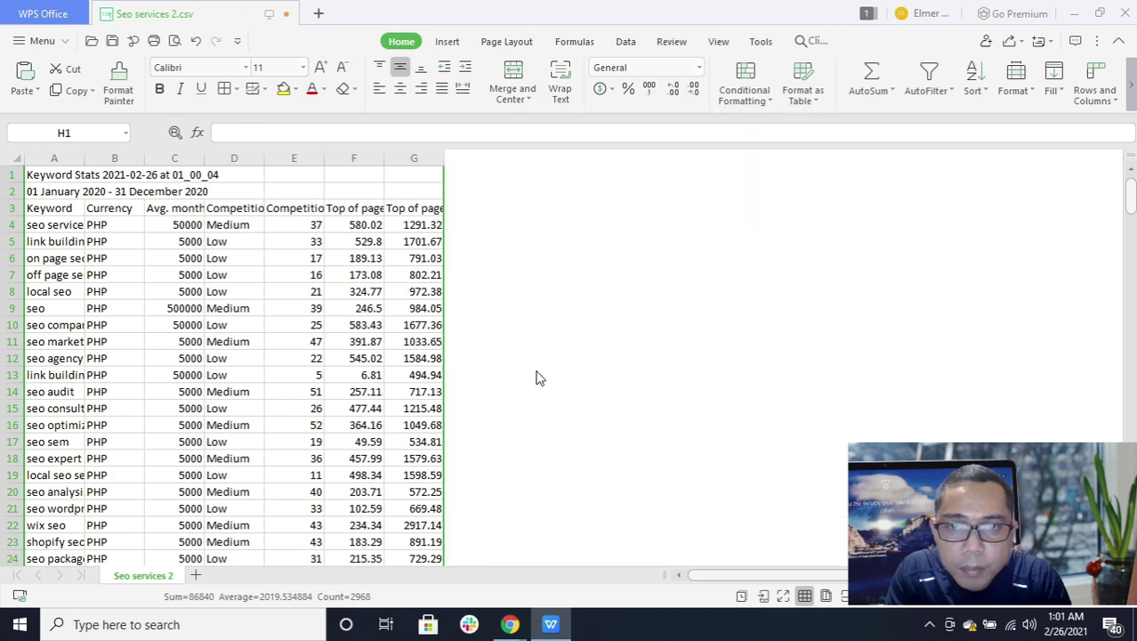
double_click(384, 158)
left_click_drag(325, 158, 362, 160)
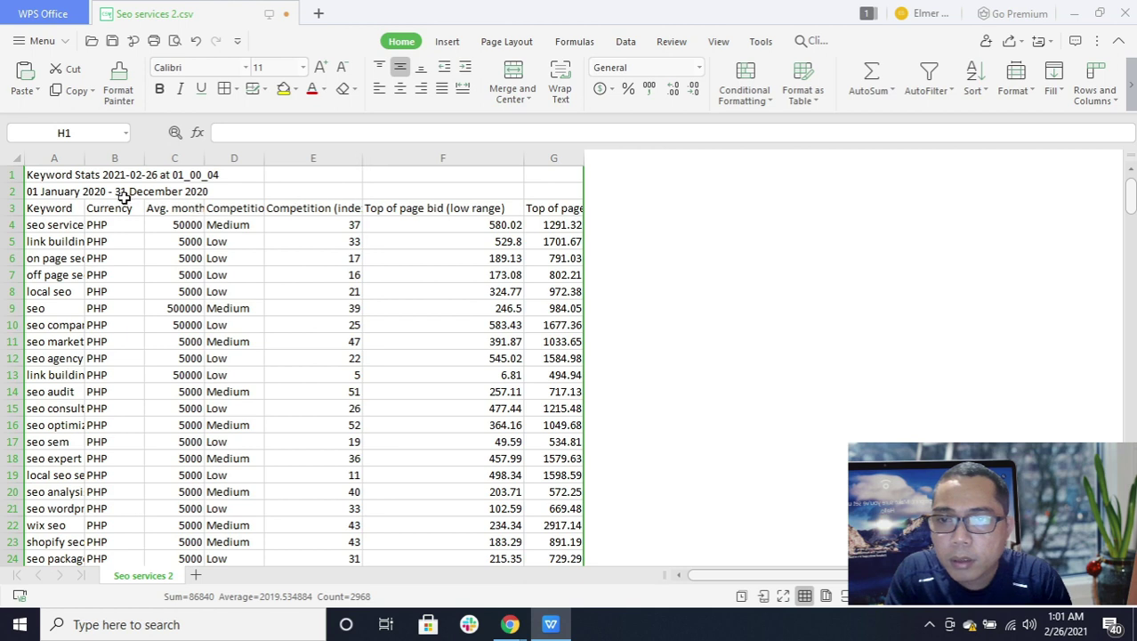
- Wrap the row 3 header labels and widen columns D, C and A to fit their contents
left_click_drag(66, 210, 567, 202)
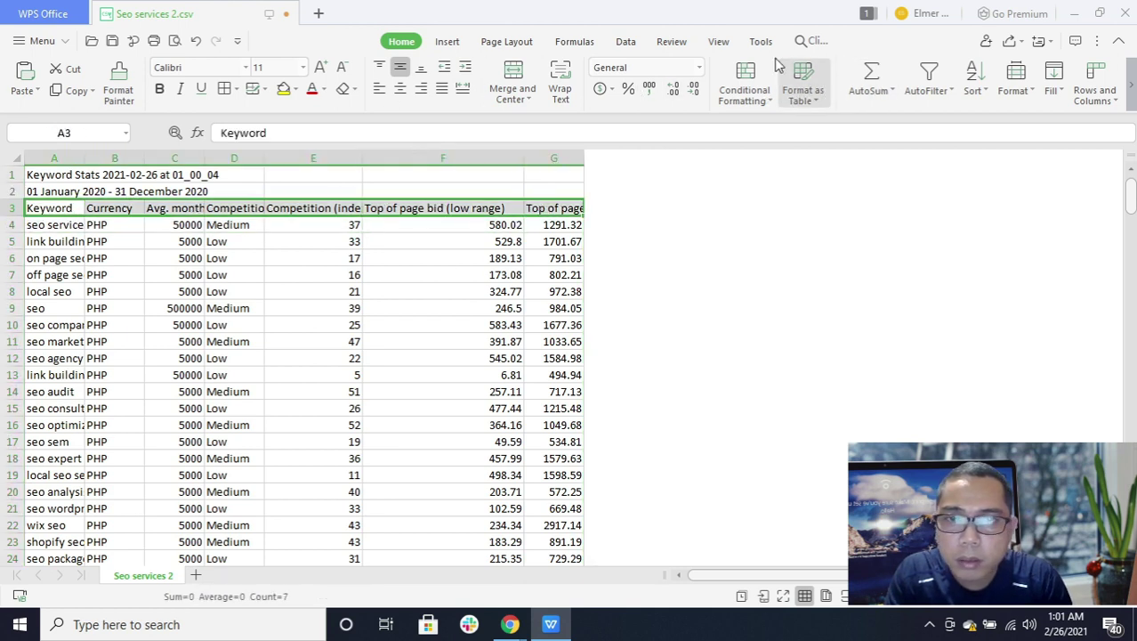
left_click(560, 78)
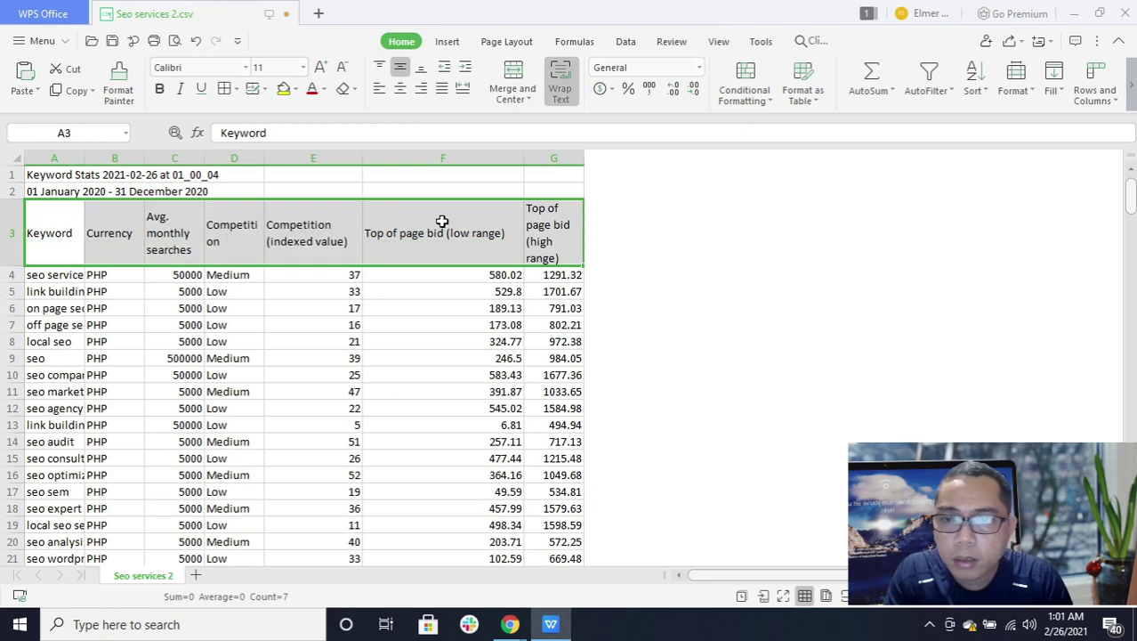
double_click(265, 158)
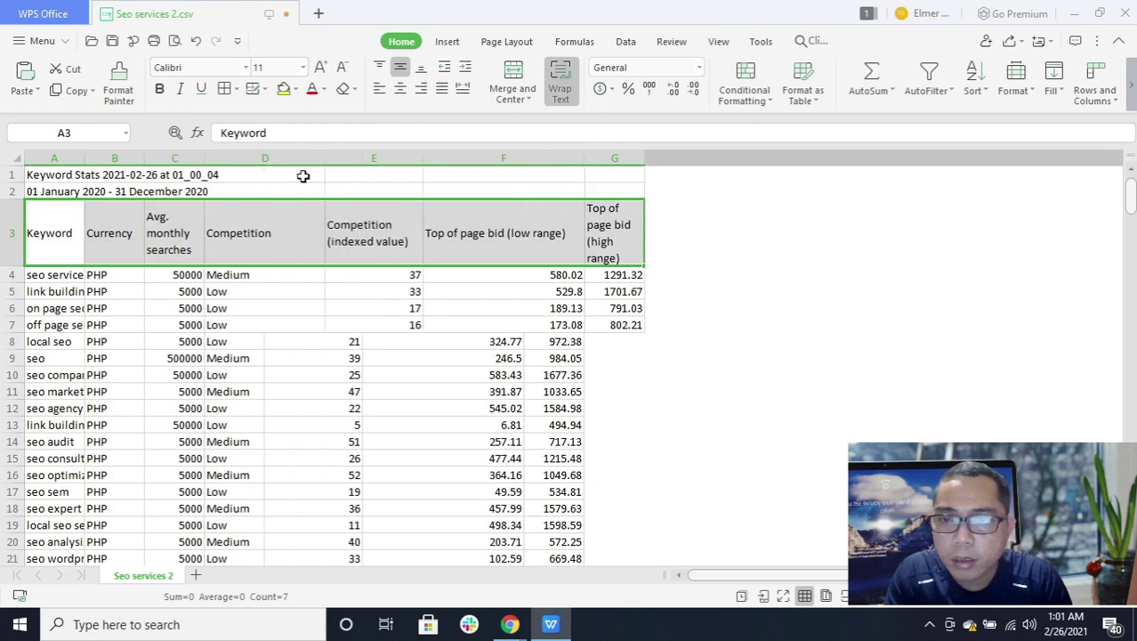
double_click(204, 158)
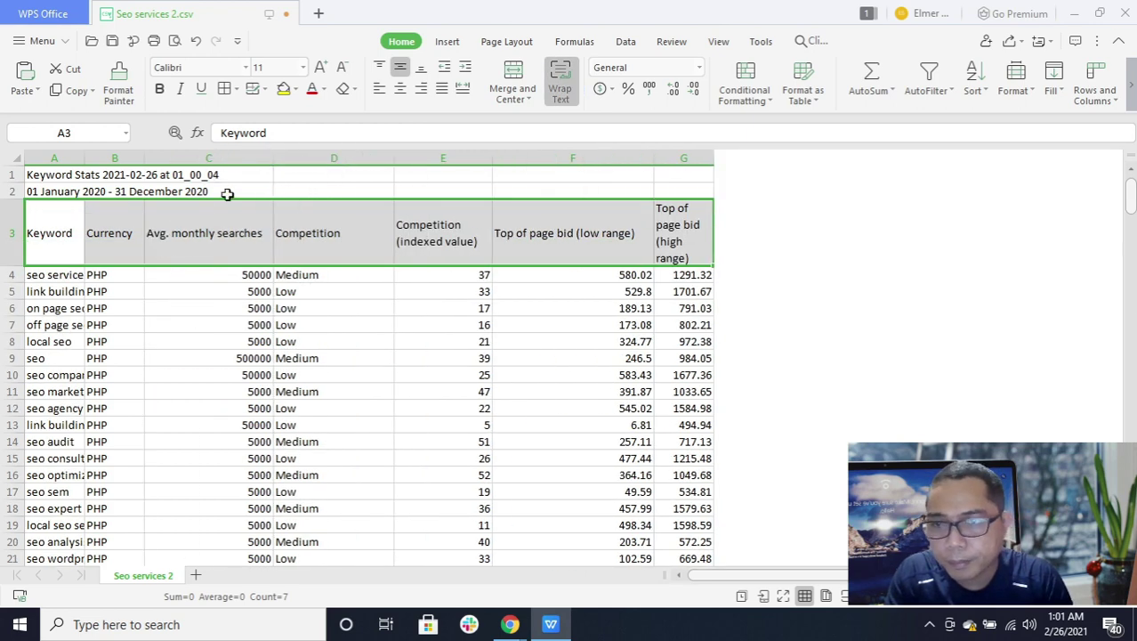
left_click_drag(82, 160, 198, 187)
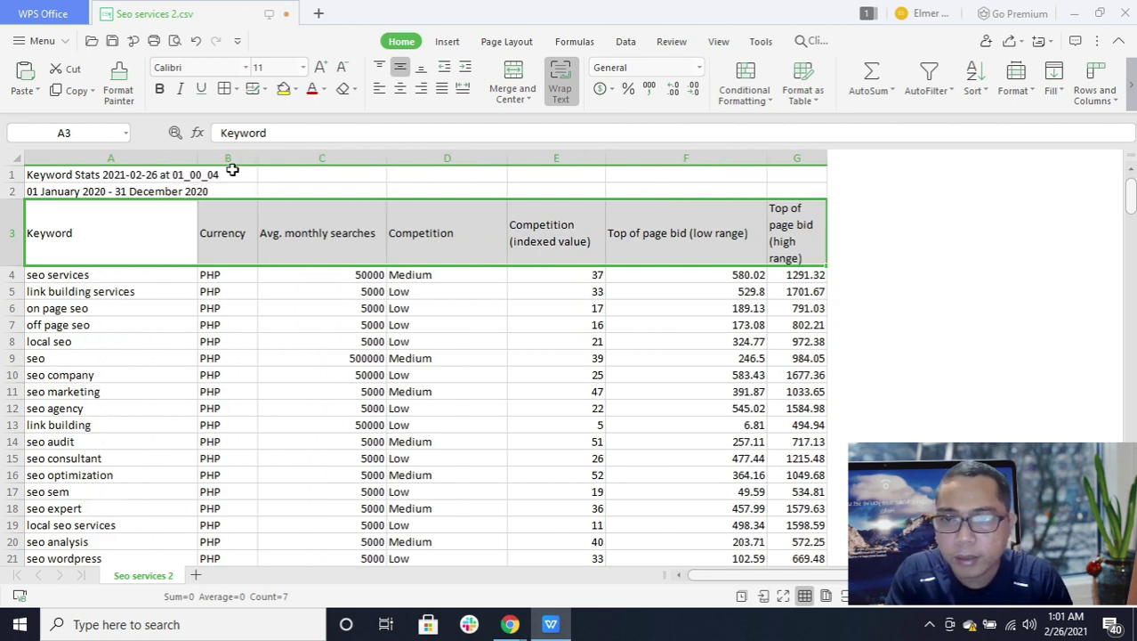
left_click(229, 171)
- Delete the Currency column, then reveal the hidden column XFC beside column F
right_click(230, 157)
left_click(286, 295)
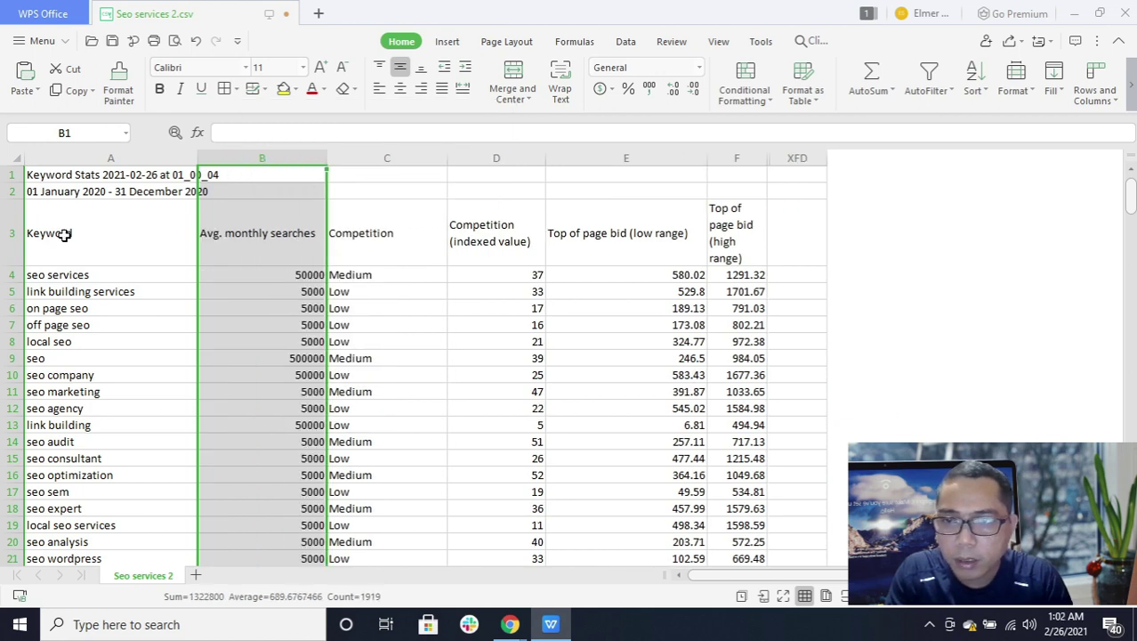
left_click_drag(58, 235, 631, 278)
left_click_drag(716, 256, 718, 249)
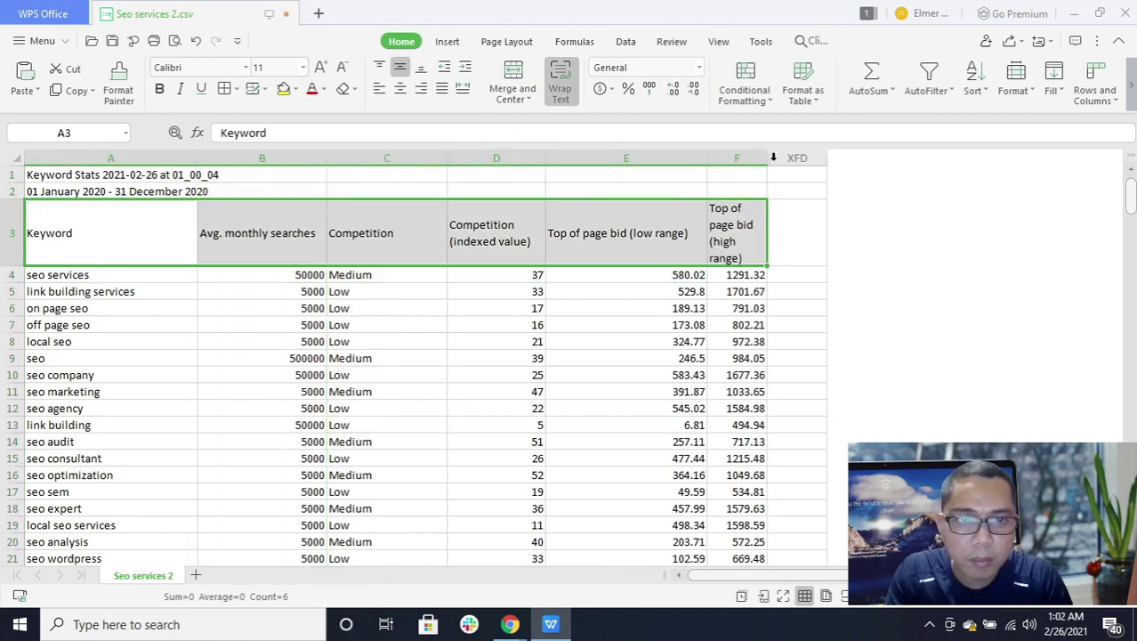
left_click_drag(767, 156, 837, 169)
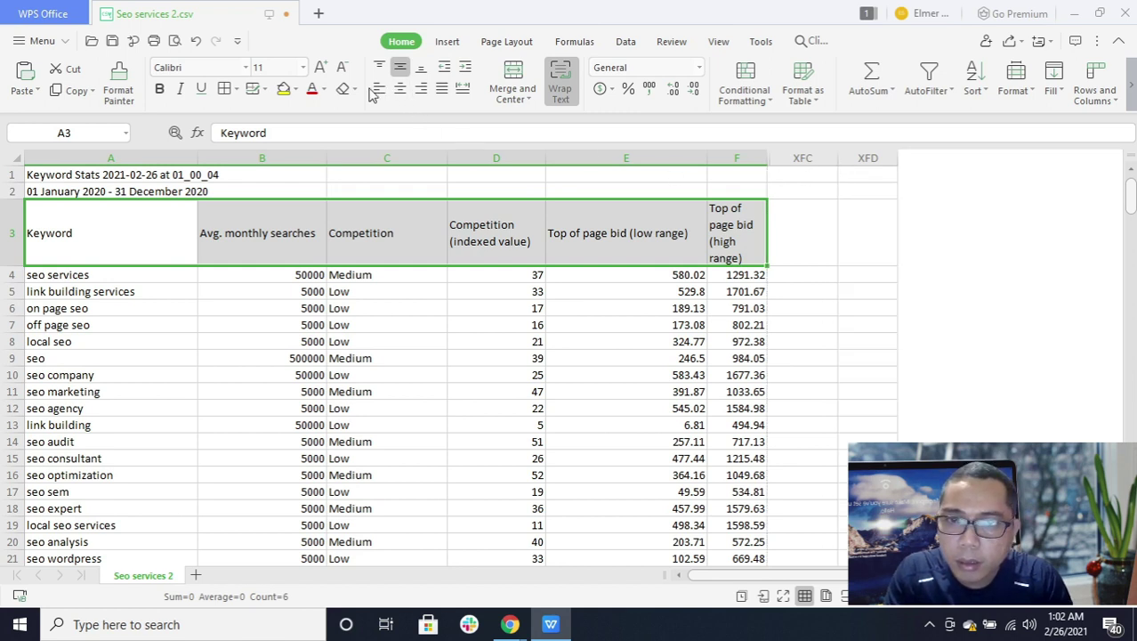
- Fill the header row yellow with Automatic black font color
left_click(292, 91)
left_click(324, 90)
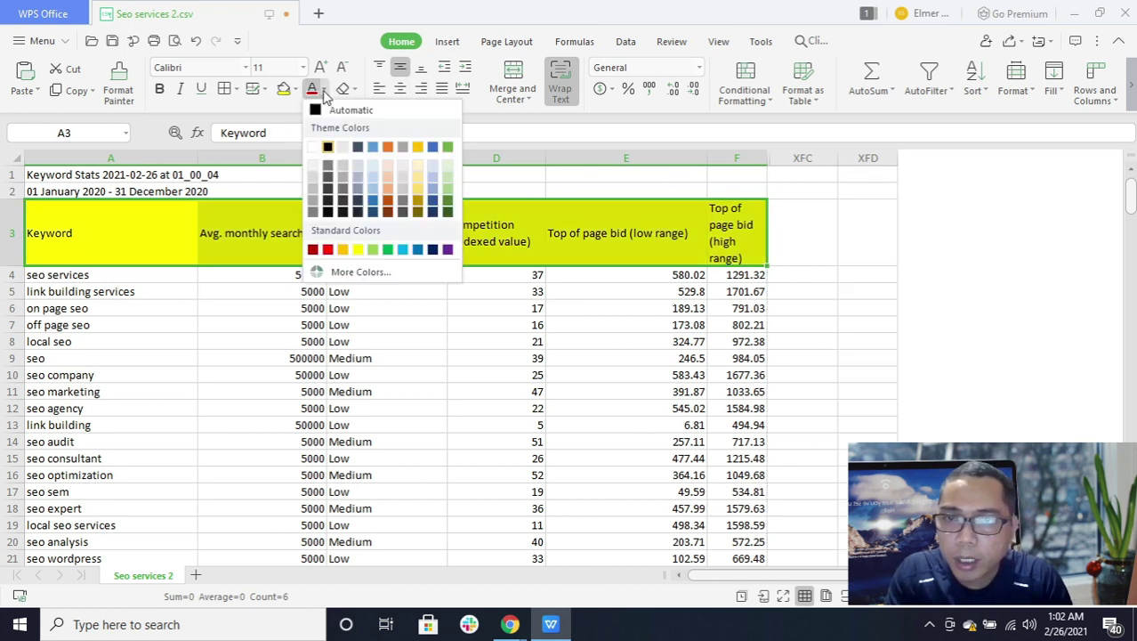
left_click(326, 110)
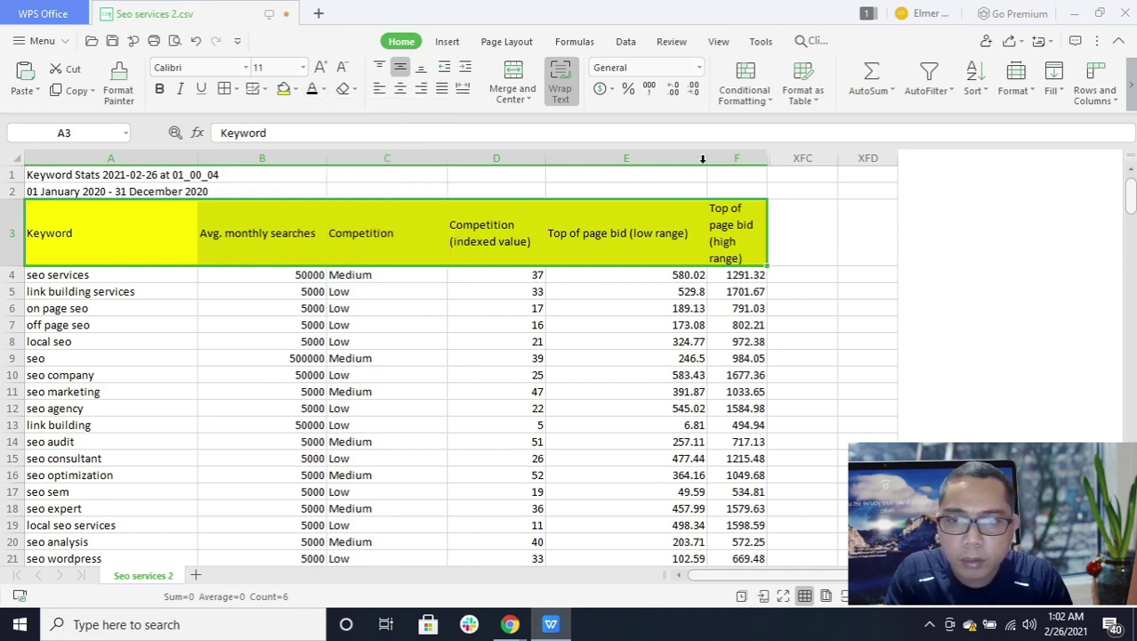
left_click(492, 354)
- Apply All Borders to header cells A3:F3 and reselect the header row
left_click_drag(158, 217, 736, 249)
left_click(224, 88)
left_click(472, 354)
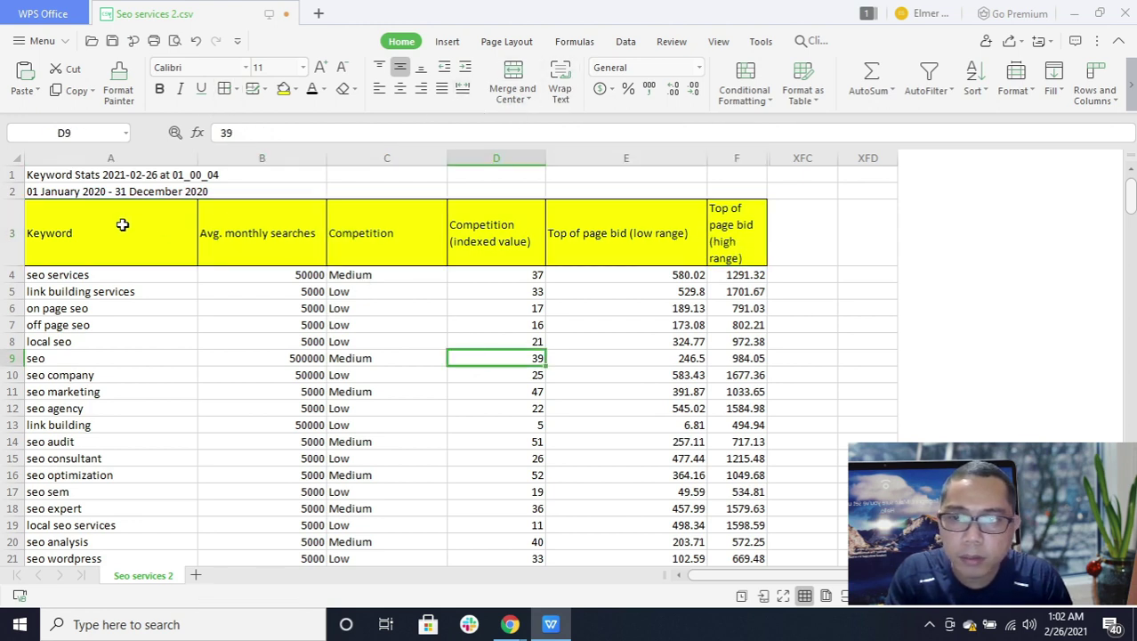
left_click_drag(127, 226, 703, 247)
left_click(707, 254)
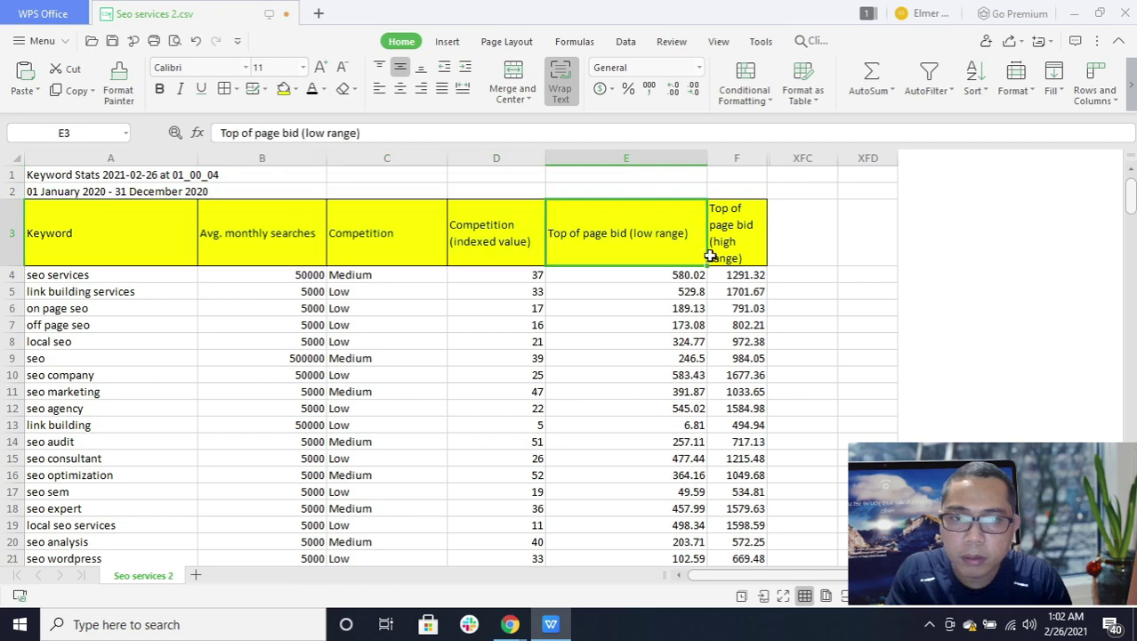
left_click(175, 233)
left_click(694, 260, "shift")
left_click(730, 274, "shift")
- Select the keyword table from the headers down to row 1926 and centre-align it
key("ctrl+shift+Down")
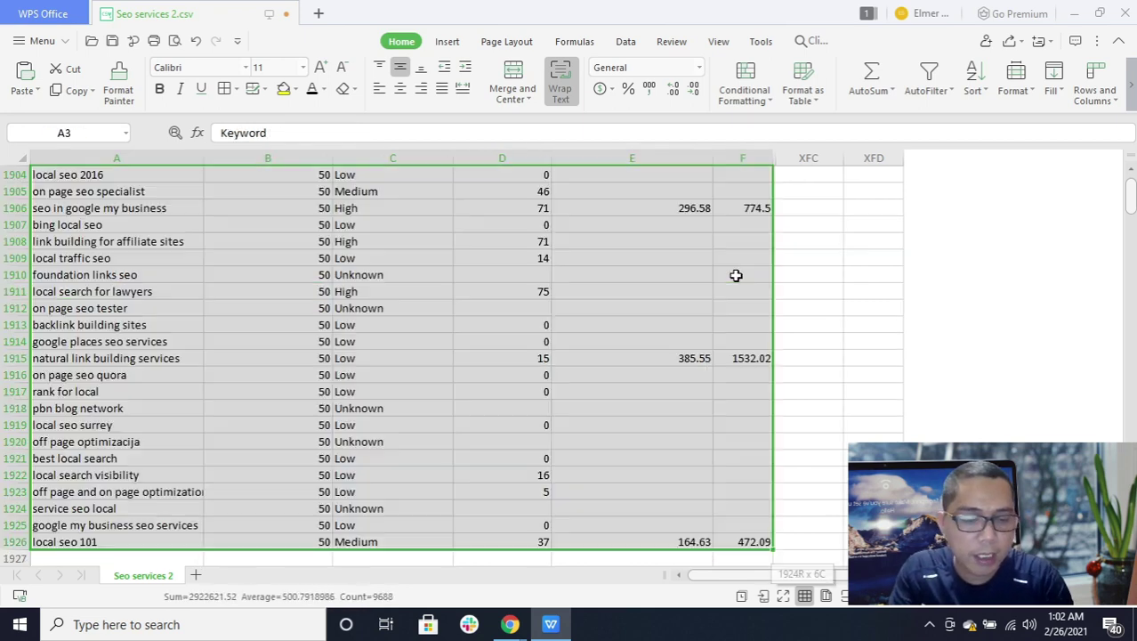
left_click(400, 88)
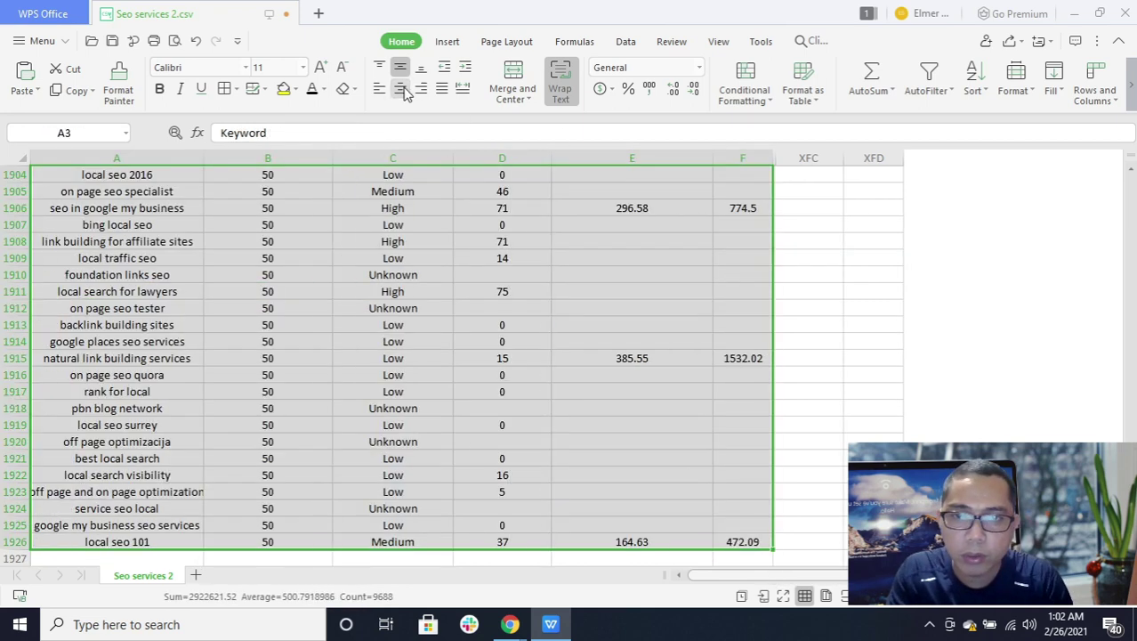
scroll(654, 386, "up", 8)
scroll(654, 385, "up", 20)
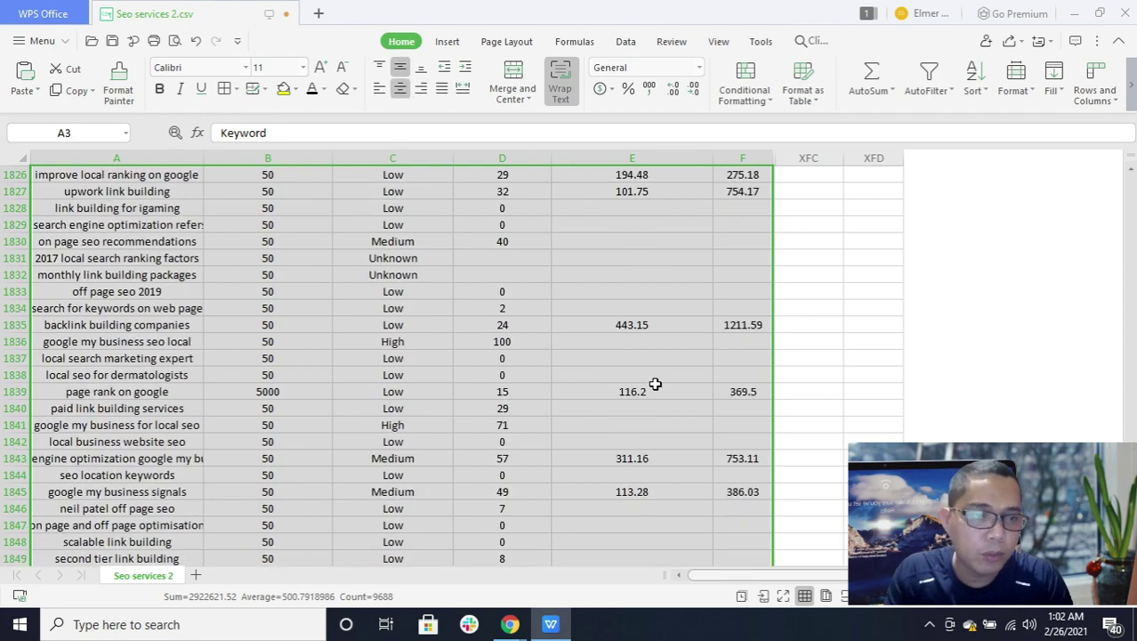
left_click_drag(1130, 534, 1127, 182)
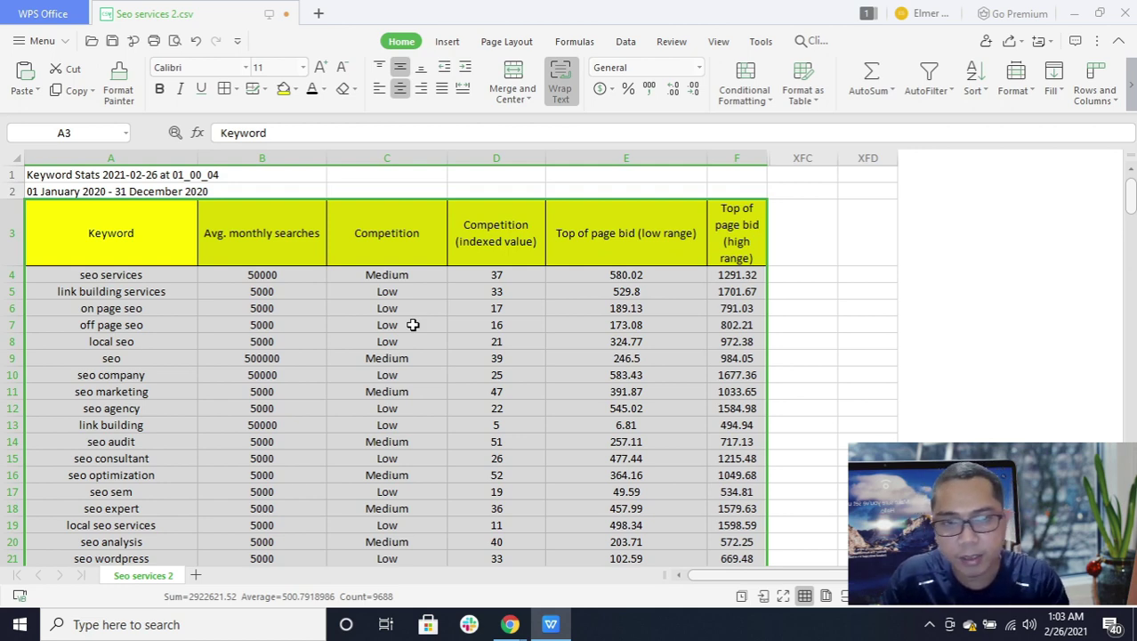
- Hide the empty columns XFA through XFD after column F
left_click_drag(767, 158, 824, 186)
left_click_drag(765, 161, 809, 174)
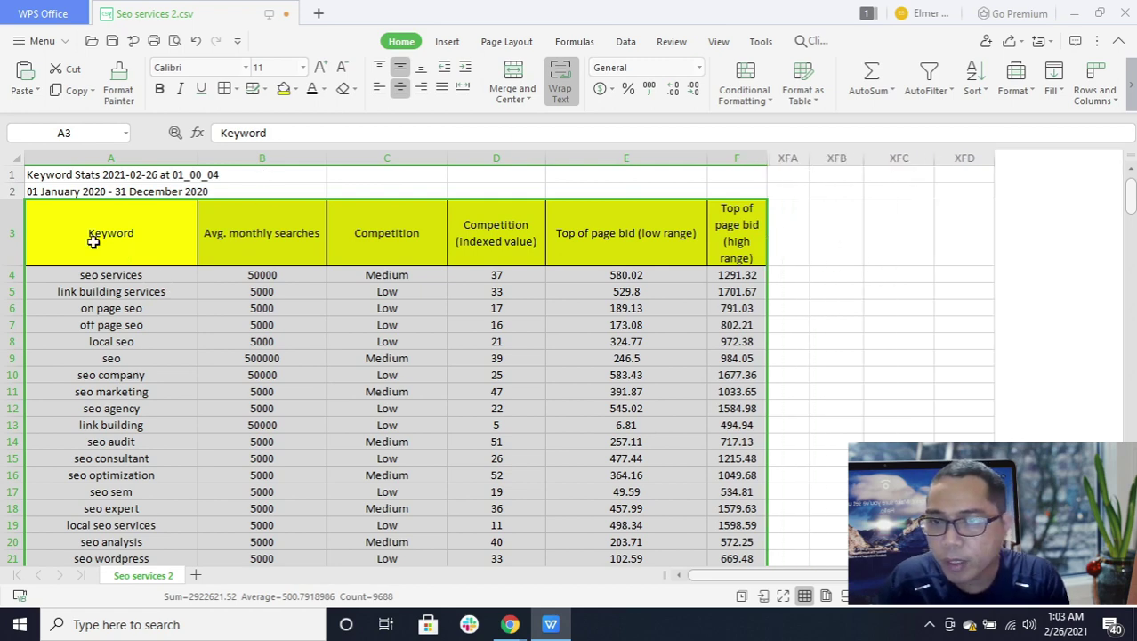
left_click(11, 230)
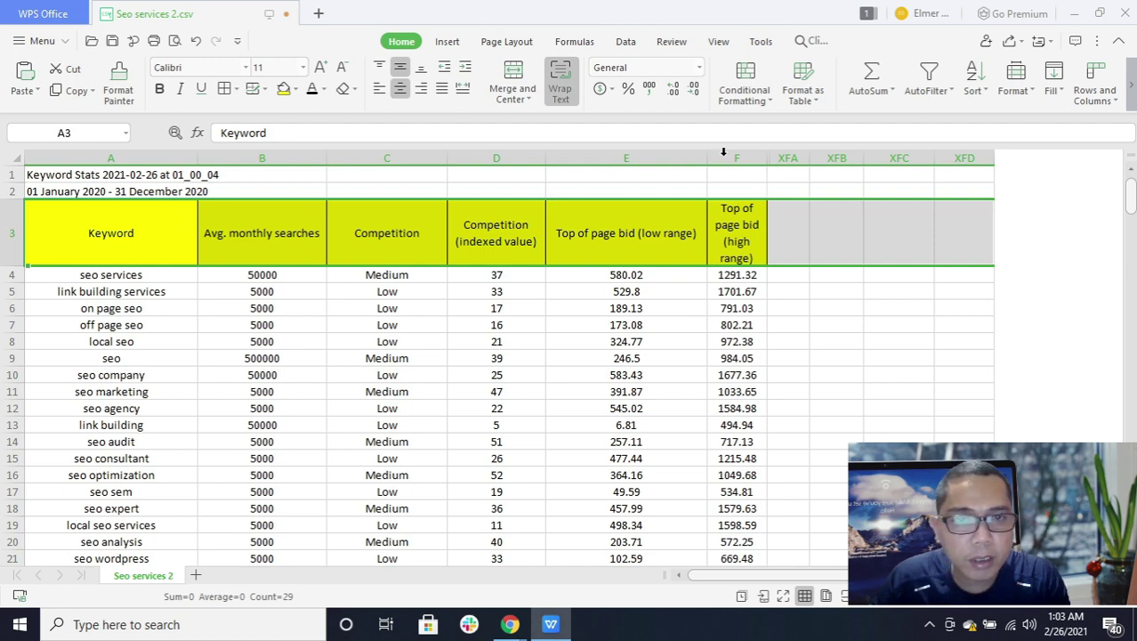
left_click_drag(787, 159, 953, 153)
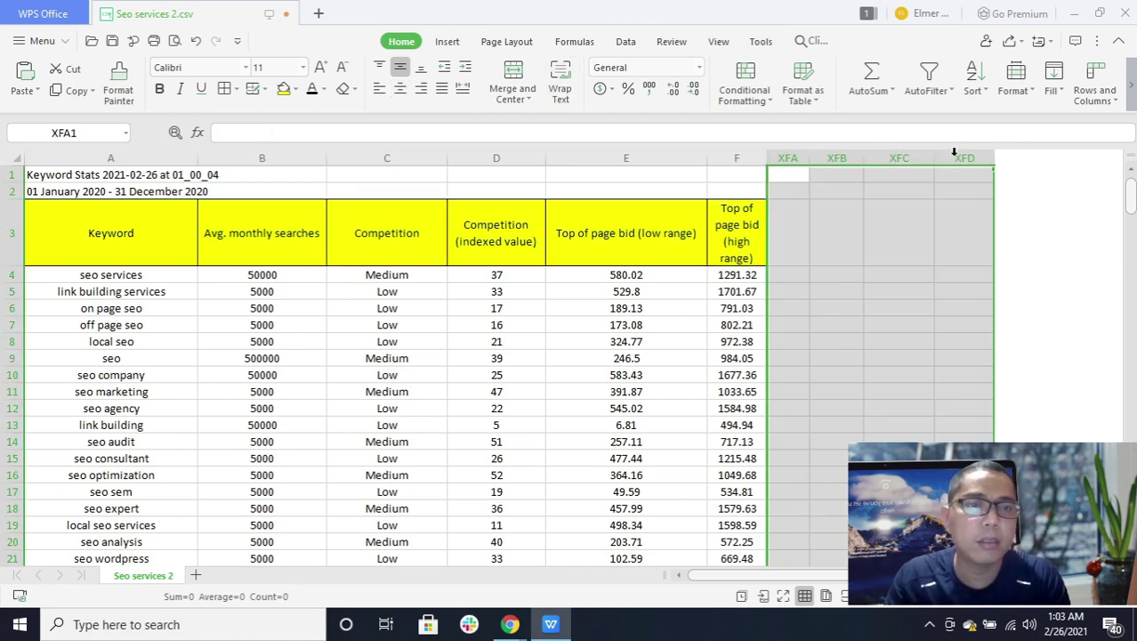
right_click(953, 153)
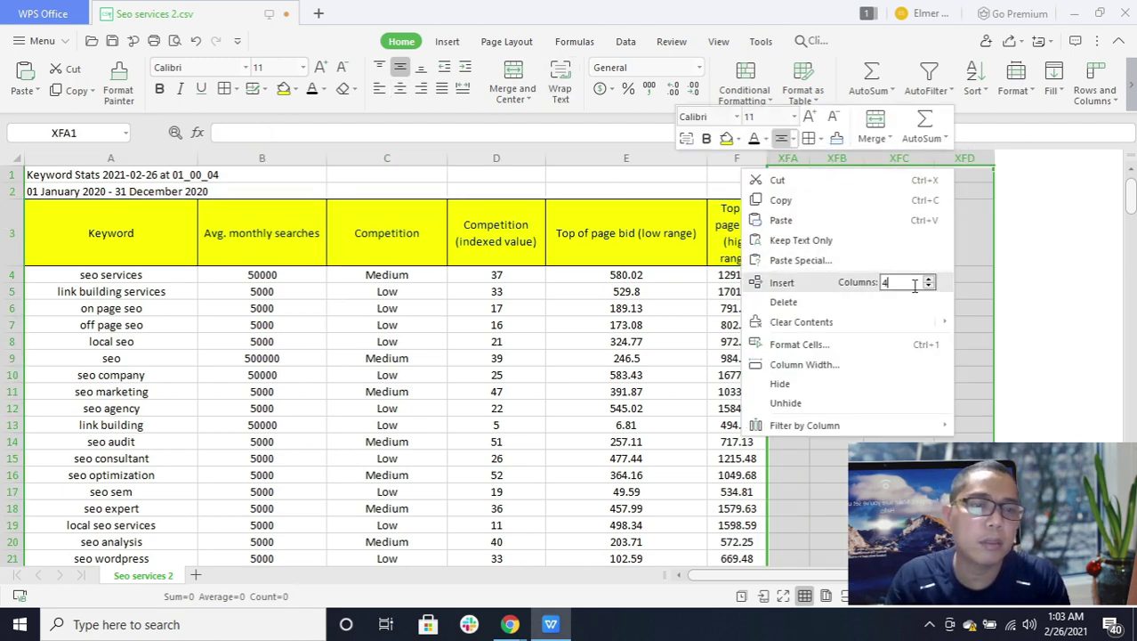
left_click(780, 385)
left_click(584, 395)
- Widen column F to fit its header and add AutoFilter arrows to header row A3:F3
left_click_drag(765, 155, 813, 156)
left_click_drag(135, 249, 741, 254)
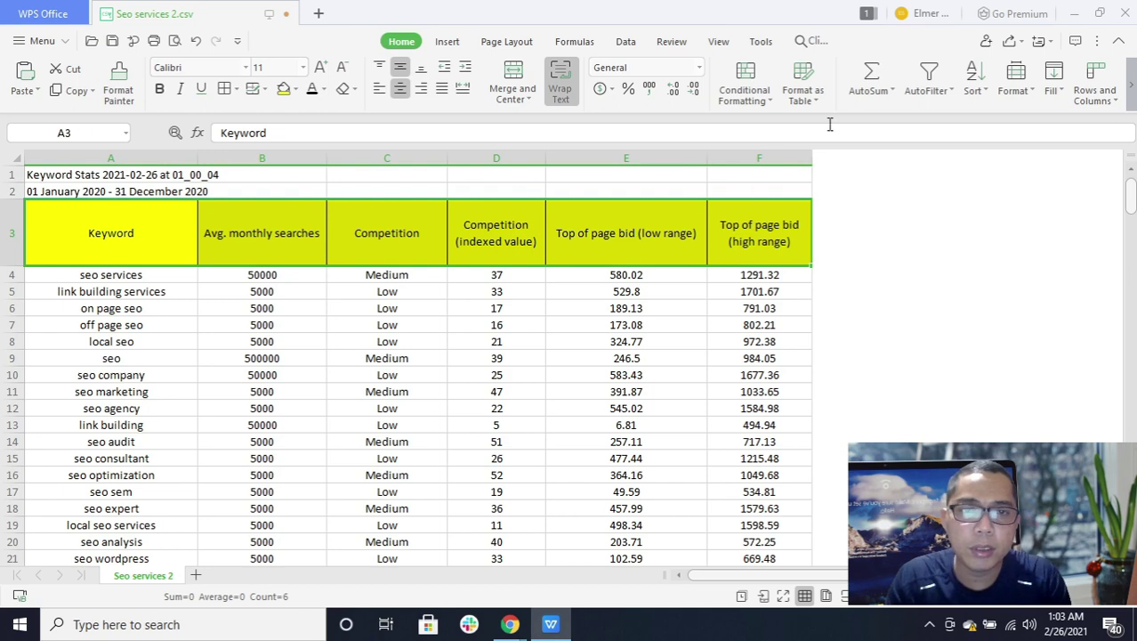
left_click(928, 76)
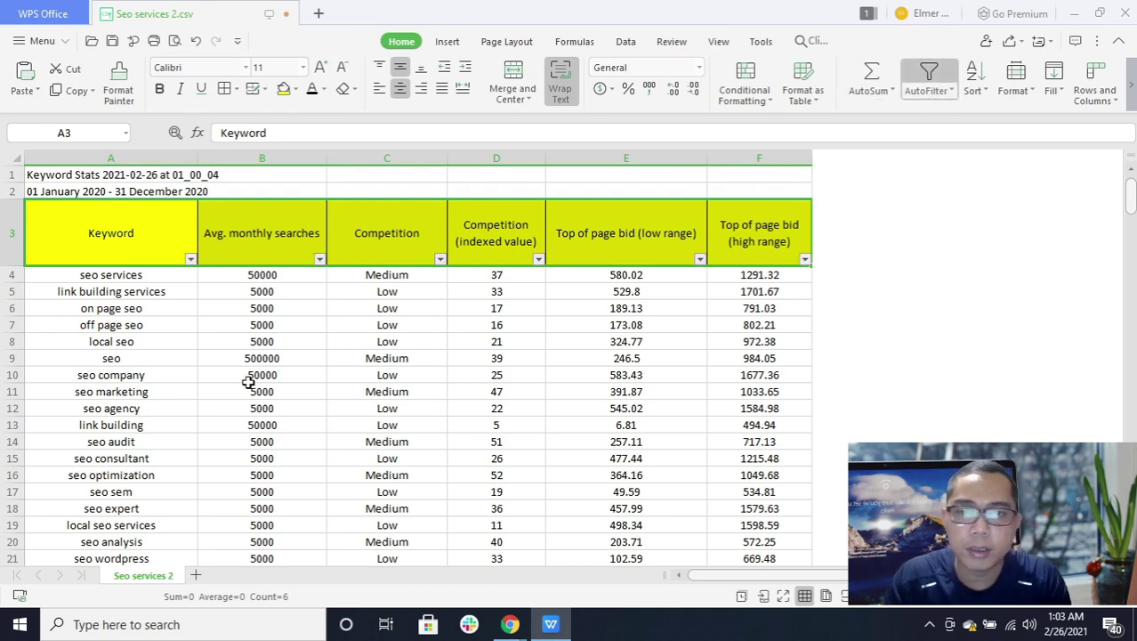
left_click(320, 260)
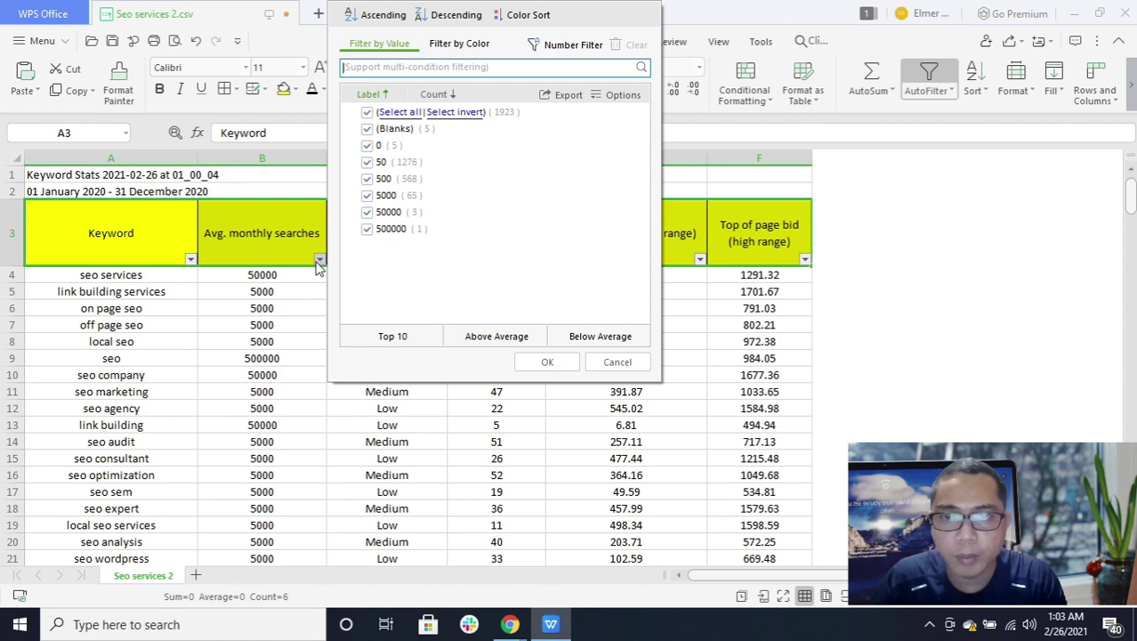
- Filter Avg. monthly searches by excluding (Blanks), 0, 50 and 500, leaving 69 records
left_click(367, 128)
left_click(367, 145)
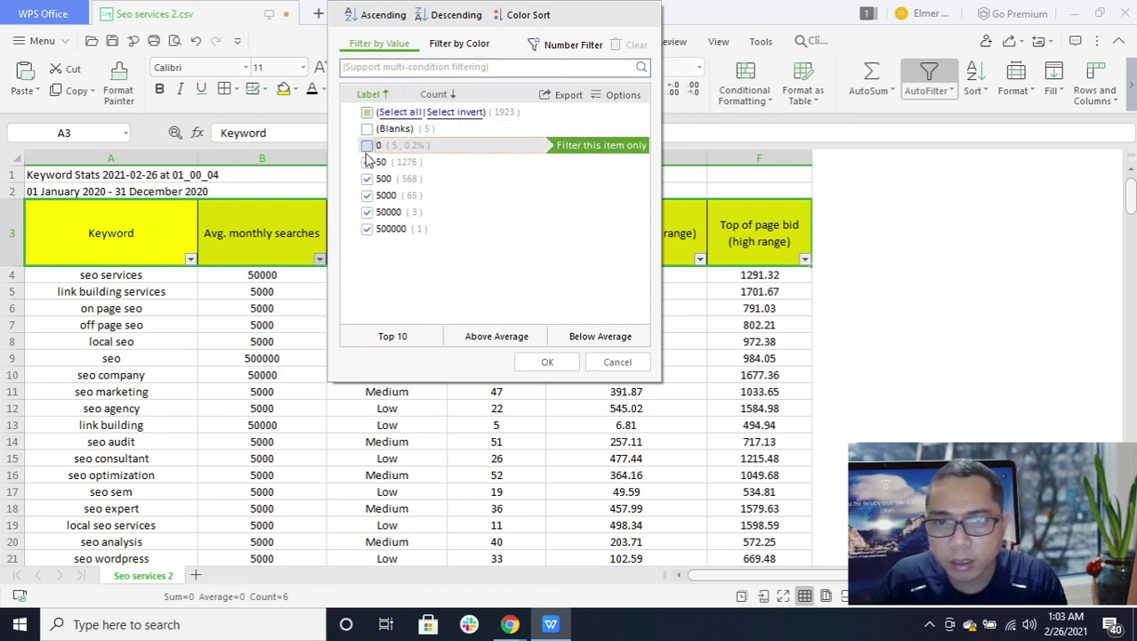
left_click(366, 162)
left_click(367, 178)
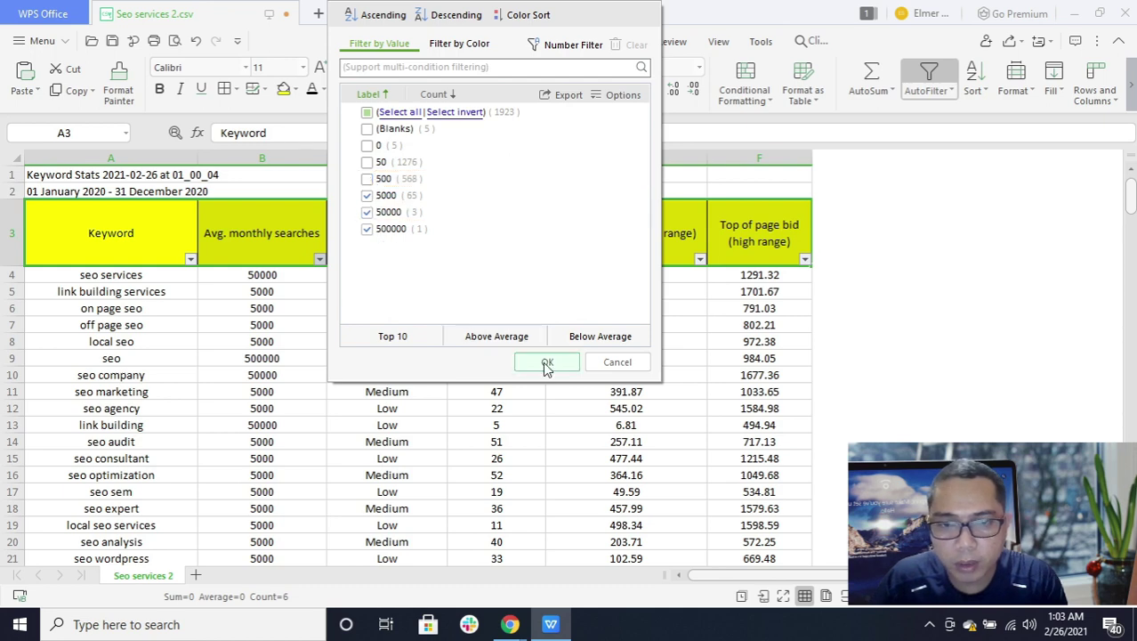
left_click(548, 362)
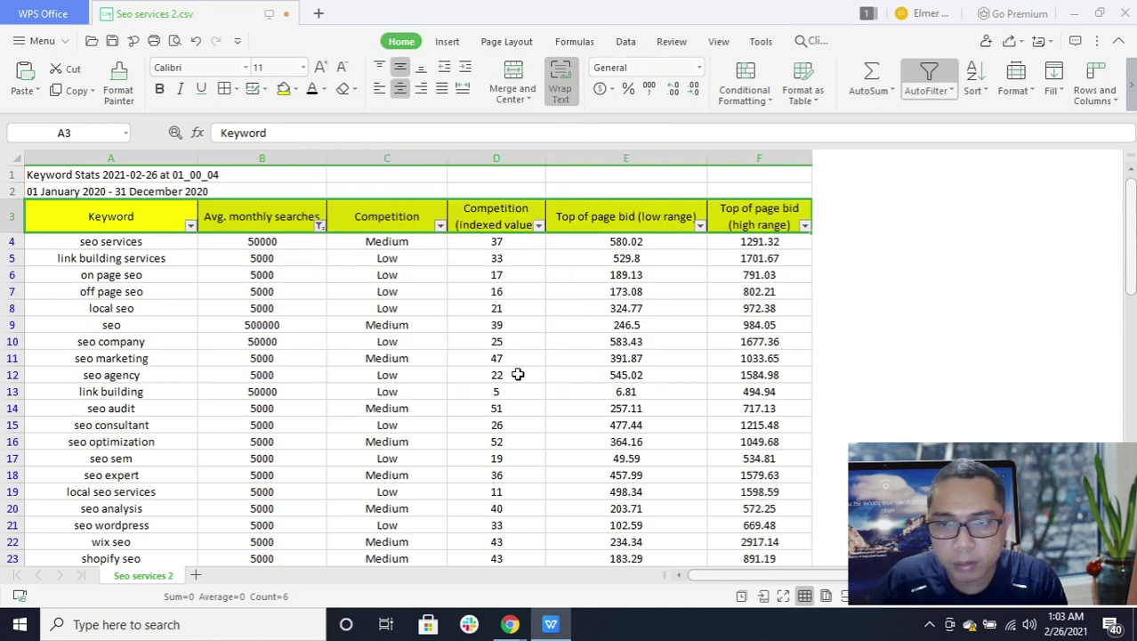
left_click(439, 226)
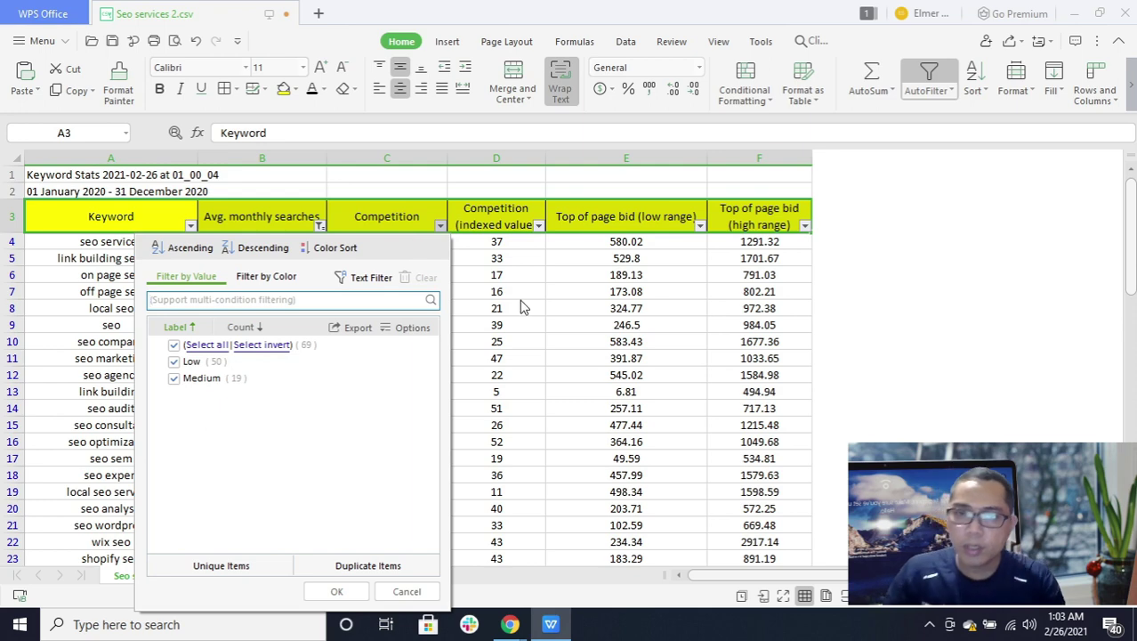
- Dismiss the Competition filter list without changing the 69 filtered keywords
left_click(542, 311)
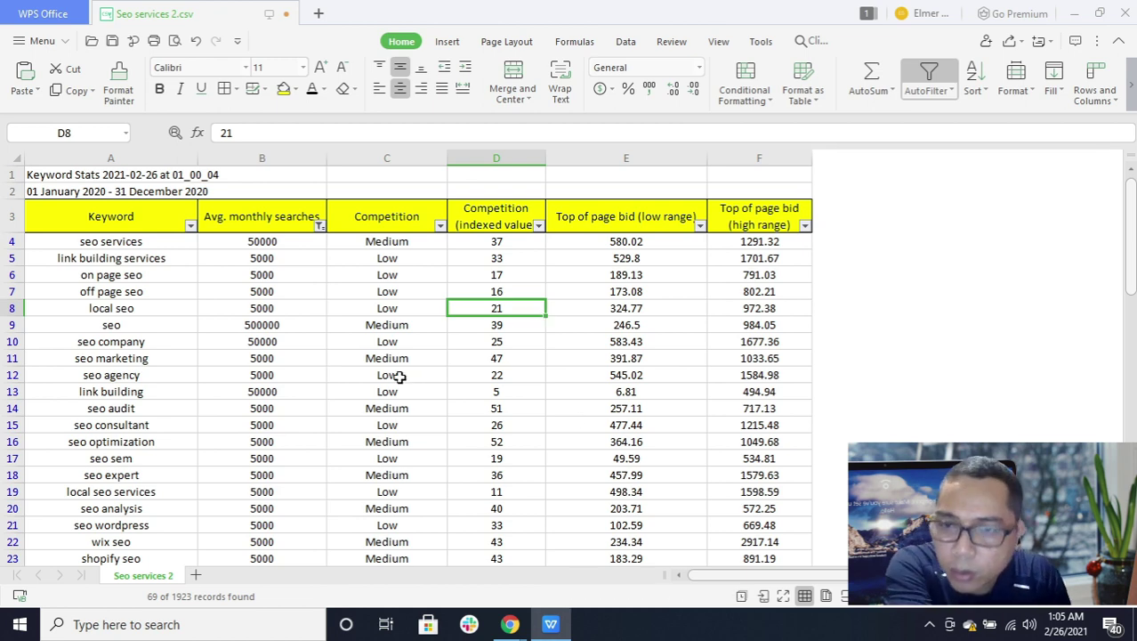
scroll(391, 437, "down", 4)
scroll(390, 436, "up", 4)
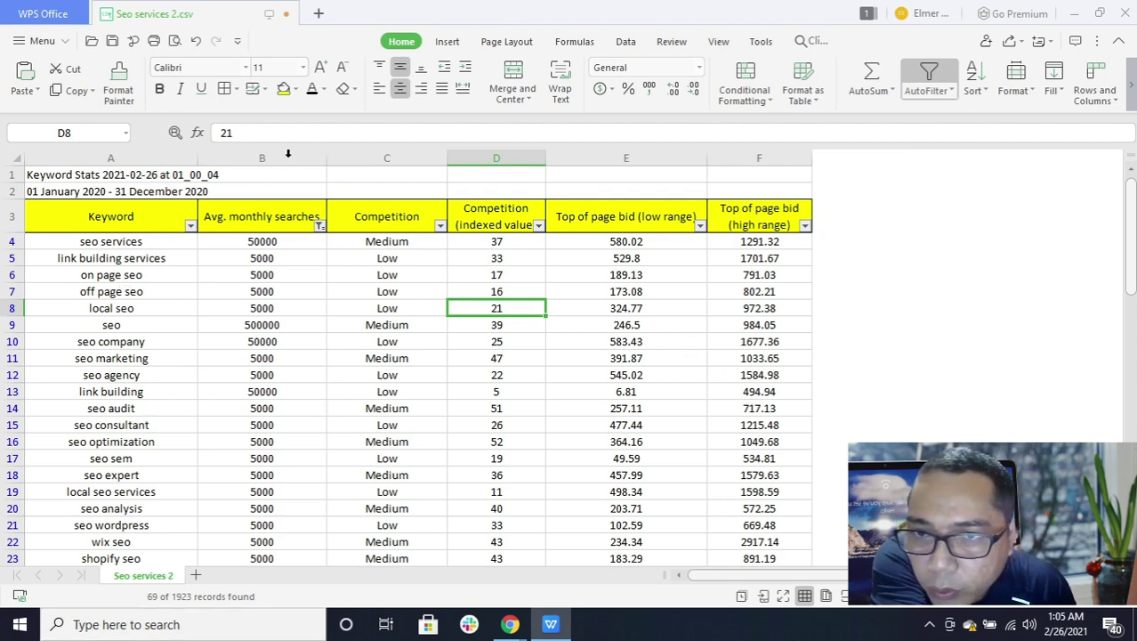
left_click(375, 157)
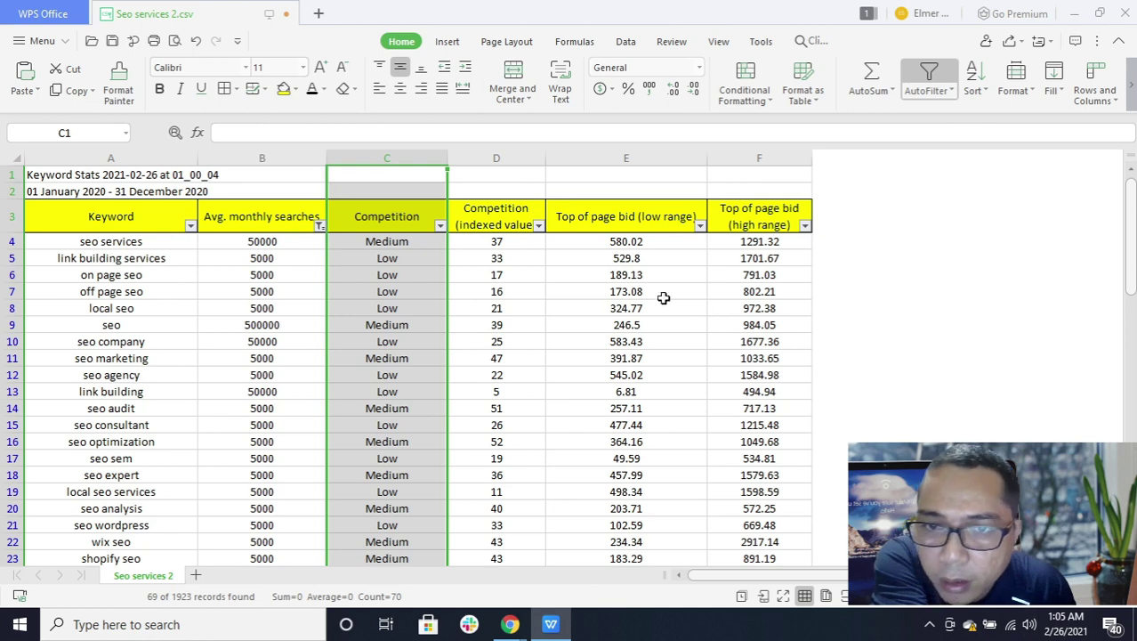
left_click_drag(142, 217, 746, 215)
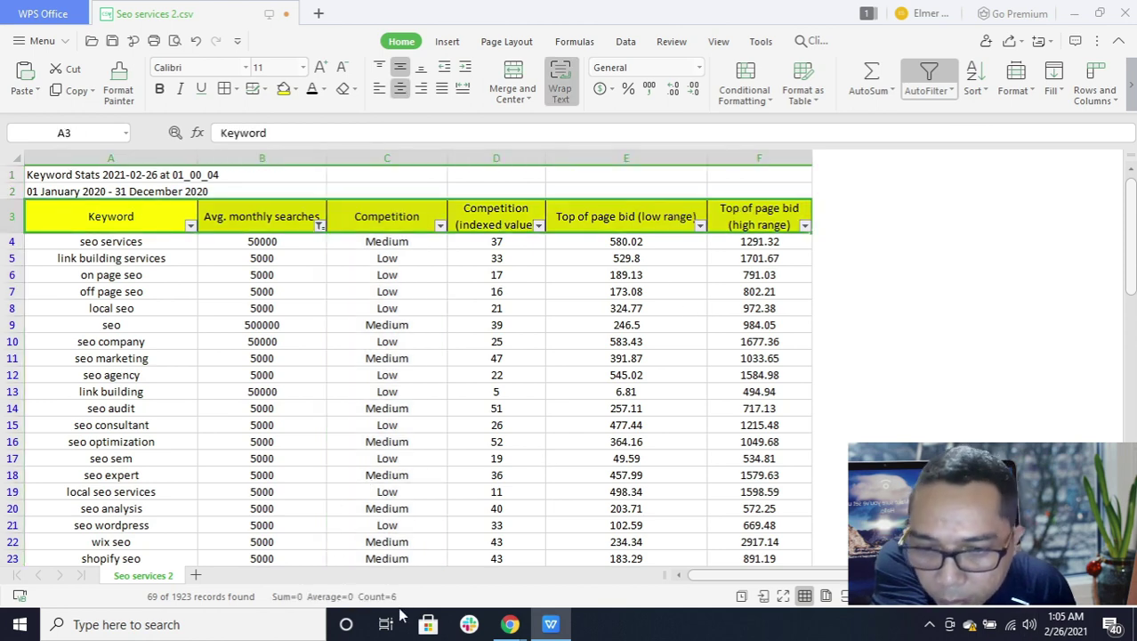
left_click(381, 158)
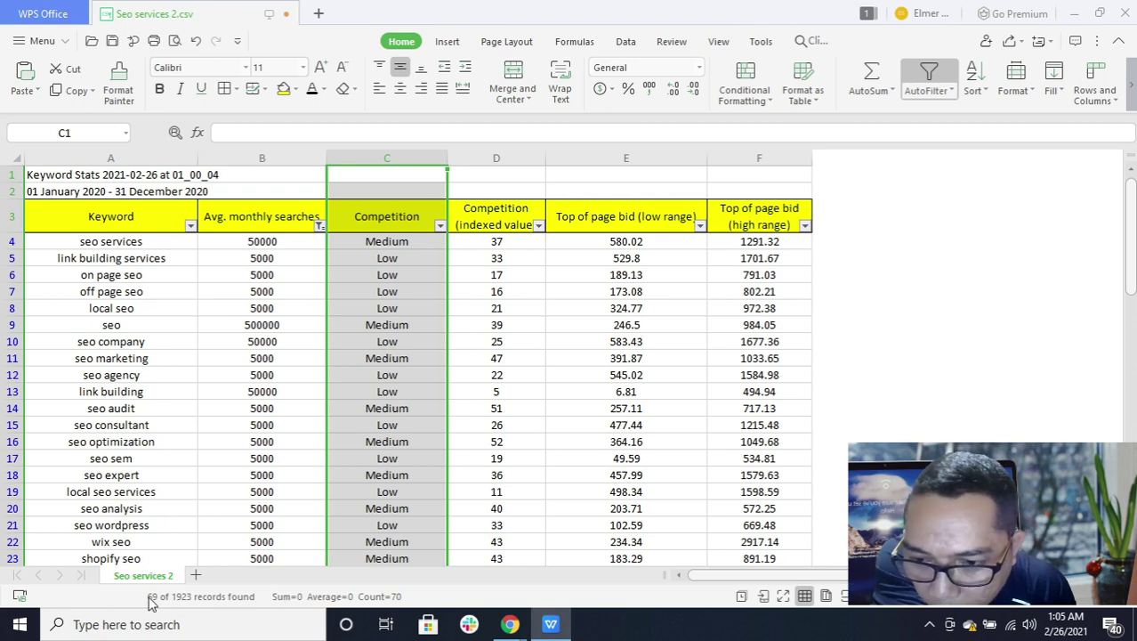
left_click(579, 372)
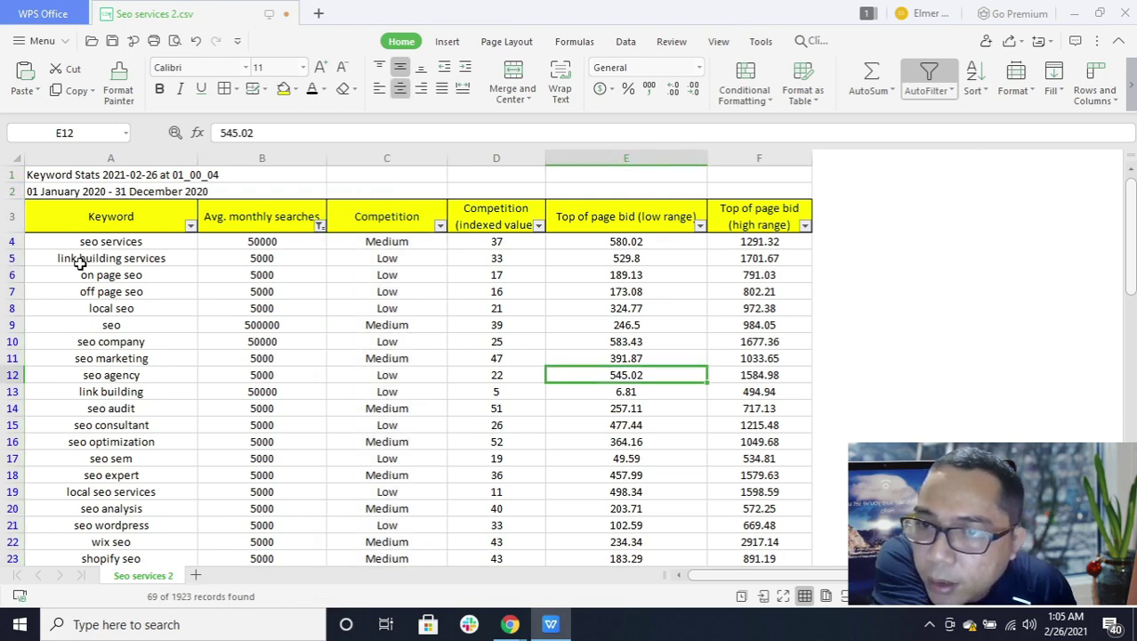
left_click_drag(135, 245, 482, 470)
scroll(484, 469, "up", 10)
scroll(484, 469, "up", 7)
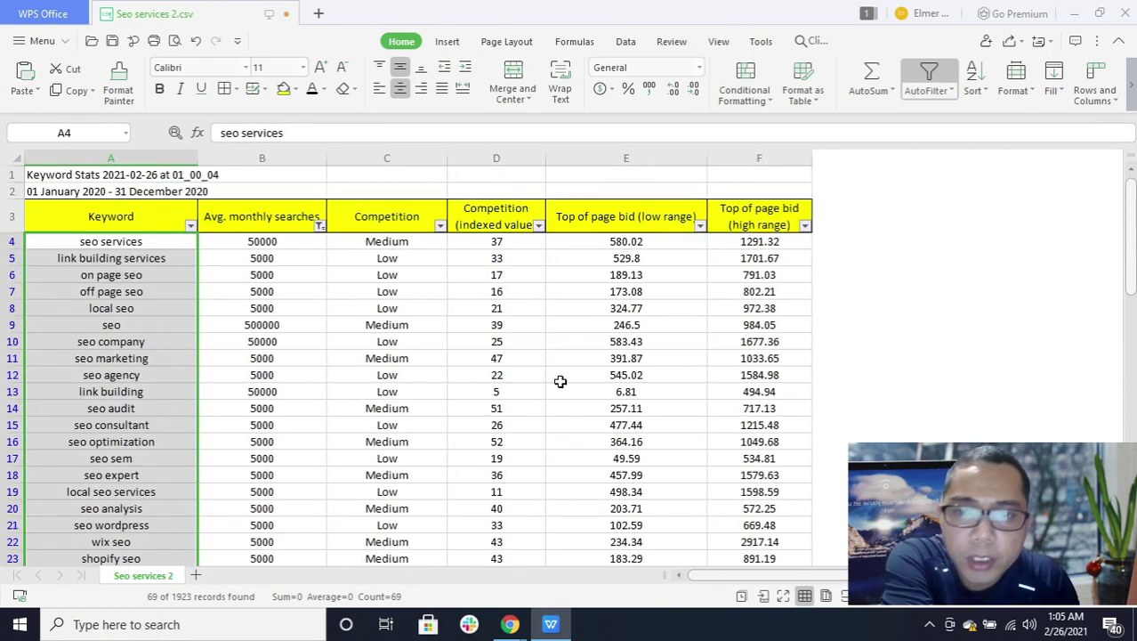
left_click(583, 325)
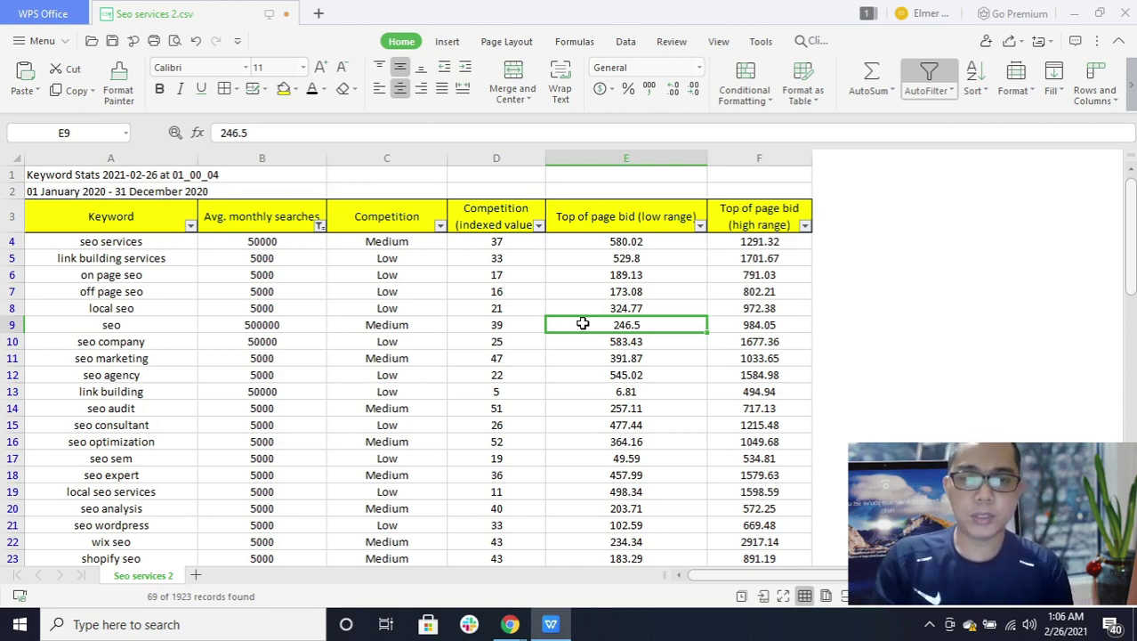
left_click(440, 227)
- Filter the Competition column to Low only by excluding Medium, leaving 50 of 1923 records
left_click(177, 380)
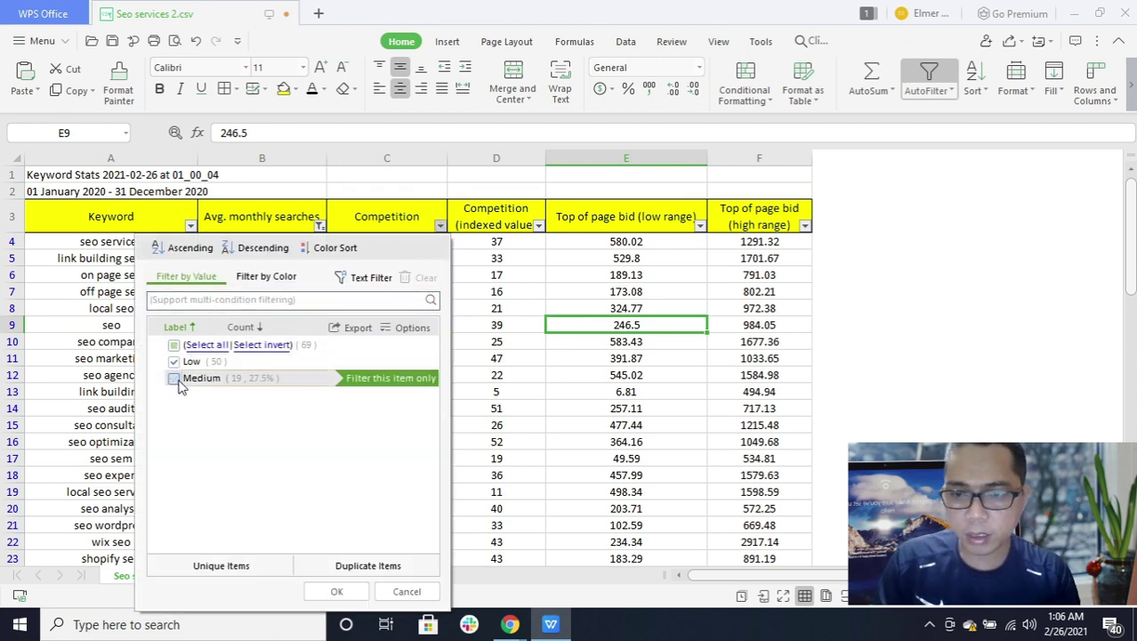
left_click(339, 593)
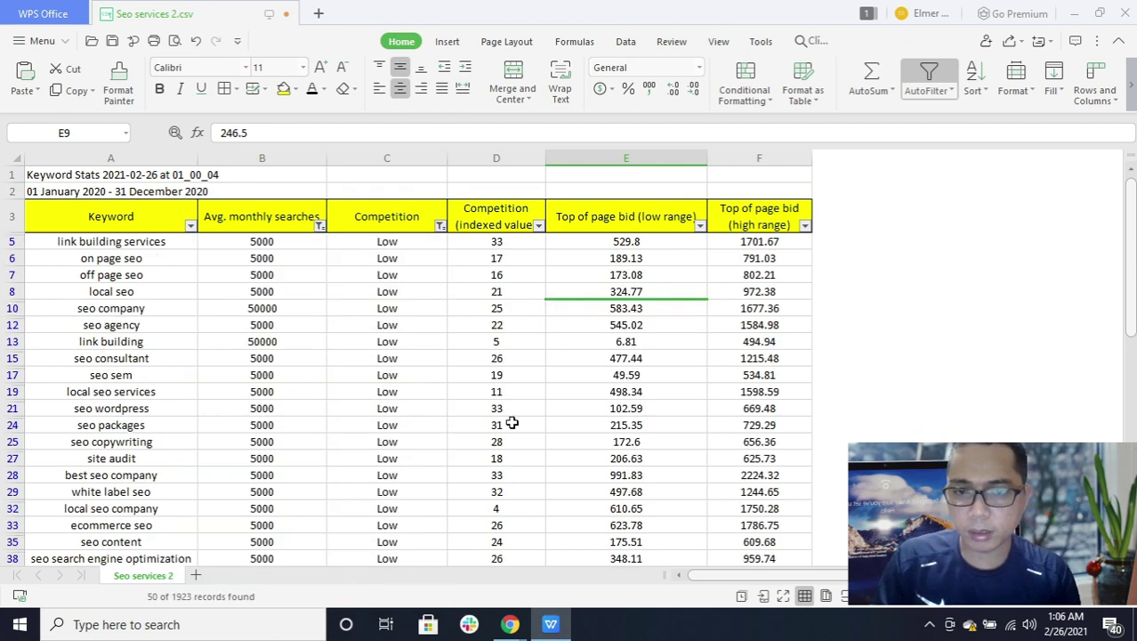
left_click(531, 401)
scroll(534, 402, "down", 9)
scroll(535, 403, "down", 4)
scroll(541, 412, "up", 12)
left_click_drag(144, 251, 747, 464)
scroll(231, 444, "up", 12)
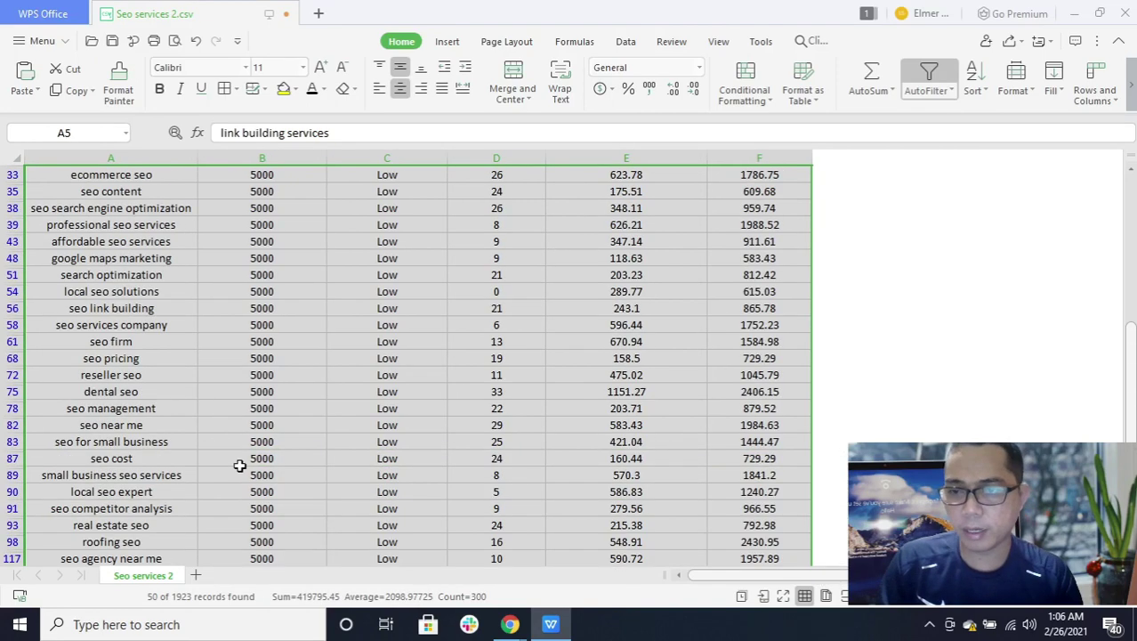
left_click_drag(344, 338, 345, 332)
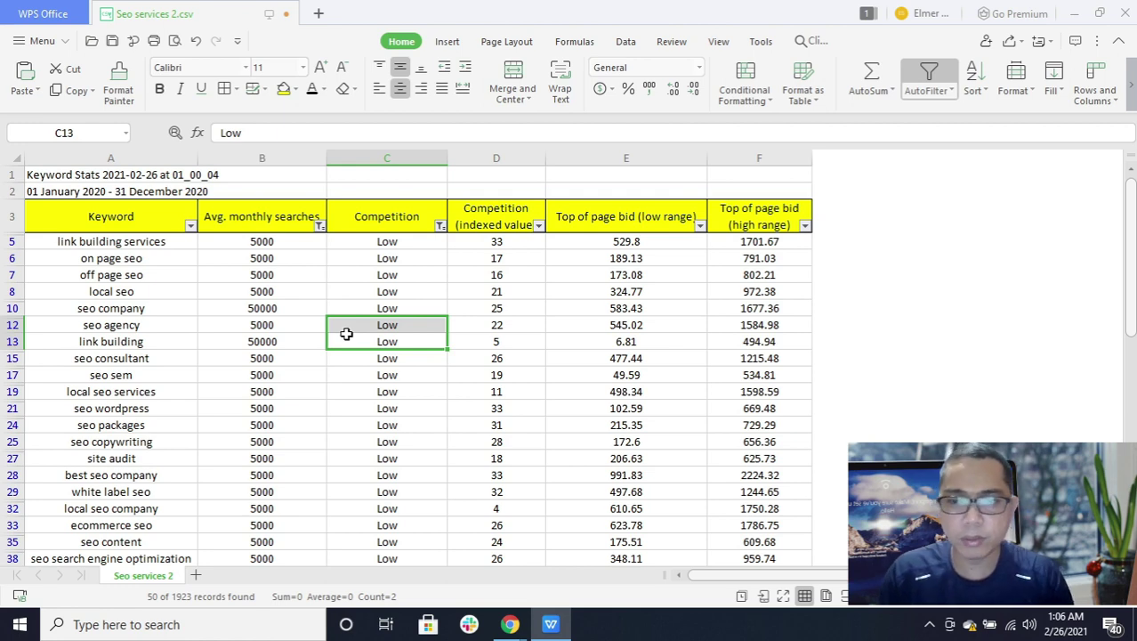
scroll(147, 347, "down", 1)
scroll(142, 292, "up", 1)
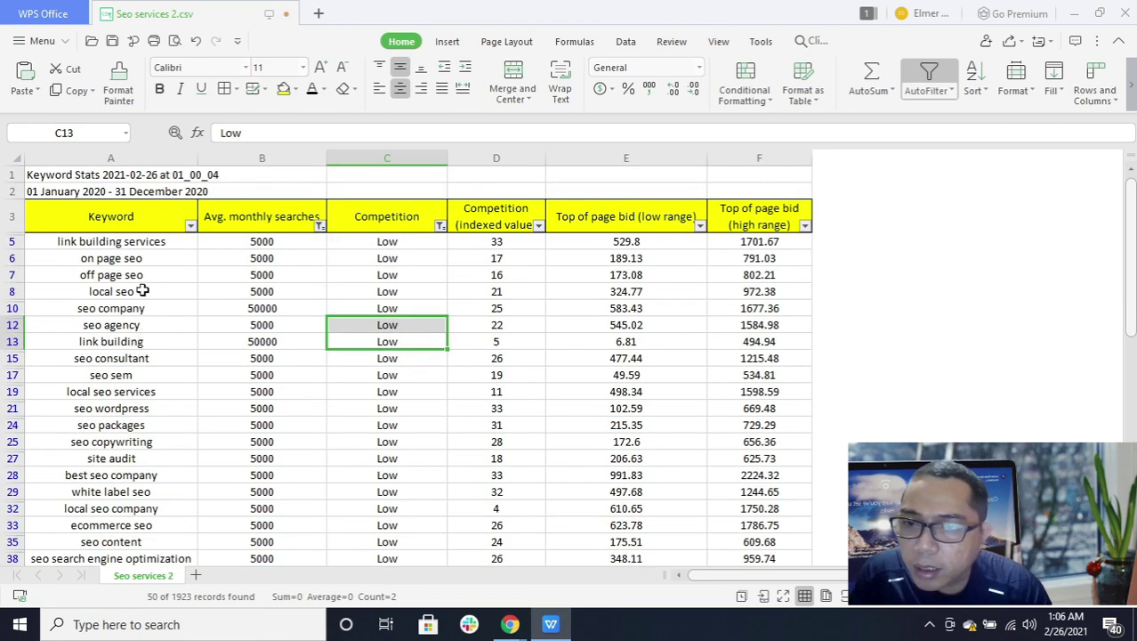
- Review the Low-competition keywords in column A, from link building services to local seo services
left_click(137, 245)
left_click(142, 291)
left_click(145, 308)
left_click(144, 325)
left_click(147, 356)
left_click(150, 375)
scroll(151, 393, "down", 1)
scroll(153, 409, "up", 1)
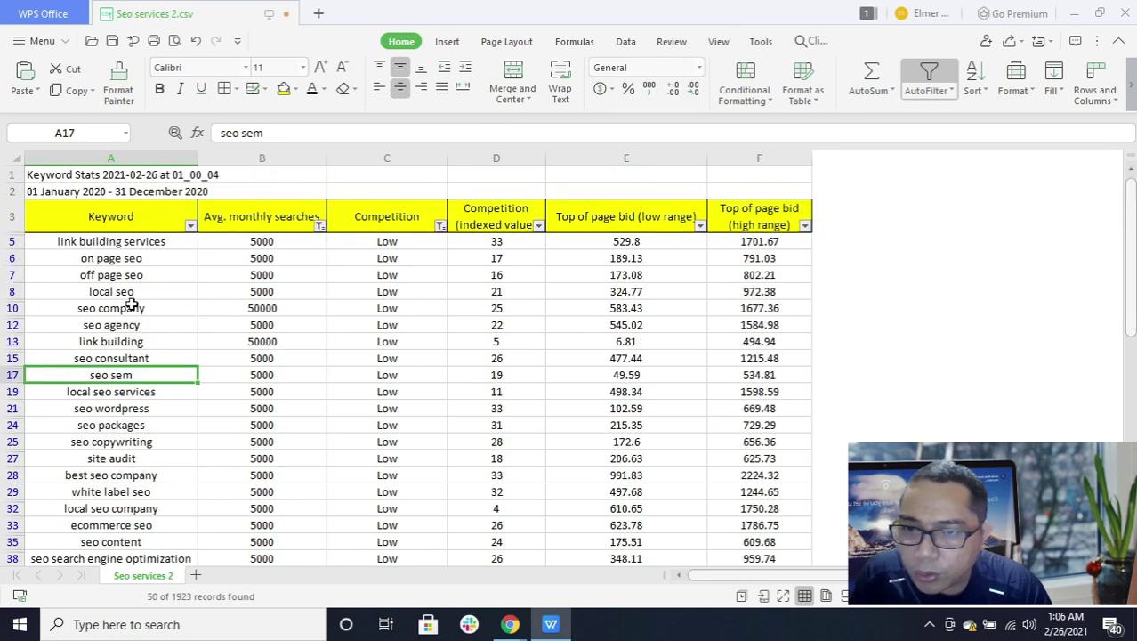
left_click(159, 259)
left_click(158, 308)
left_click(164, 338)
left_click(149, 392)
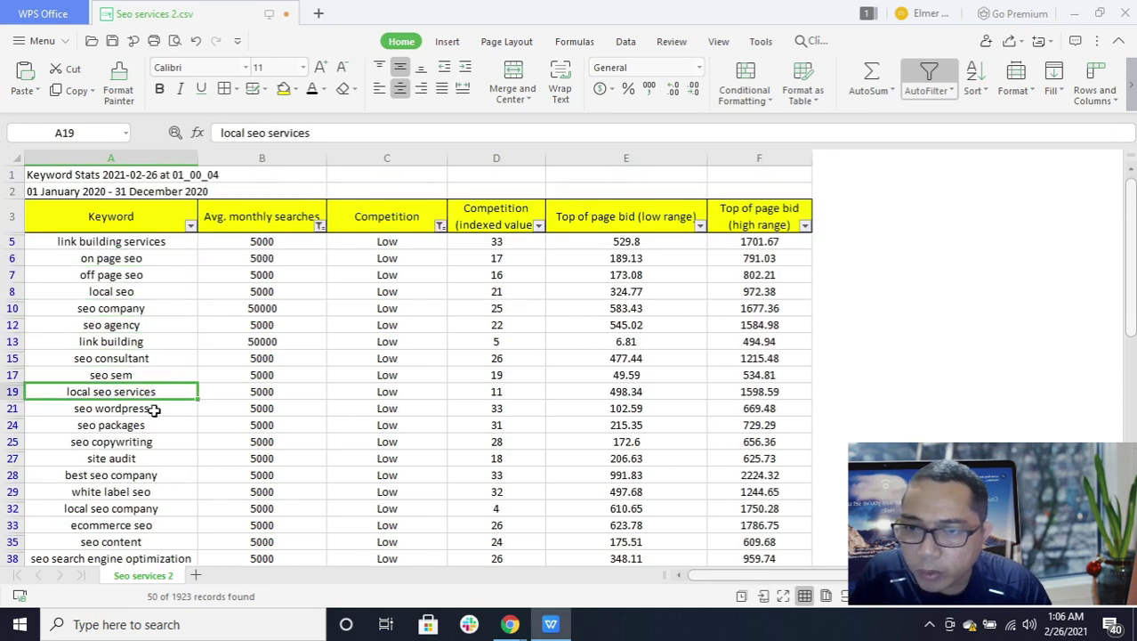
scroll(147, 374, "down", 3)
- Delete the irrelevant dental seo row from the filtered keyword list
left_click(147, 342)
scroll(147, 342, "down", 10)
right_click(42, 308)
left_click(337, 338)
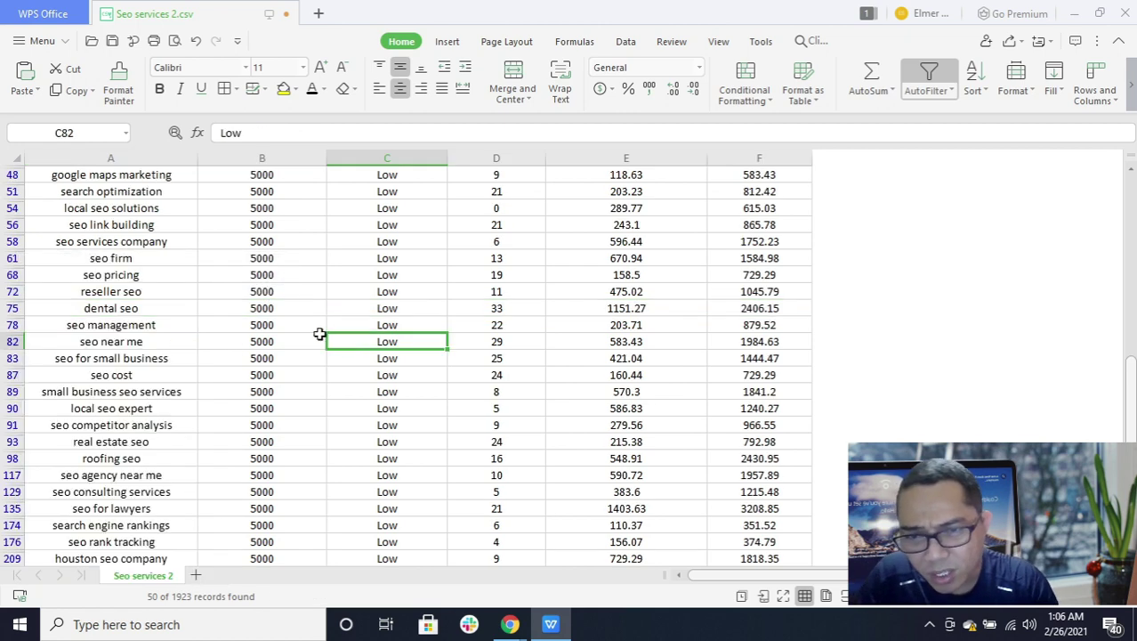
left_click(111, 308)
left_click(14, 310)
right_click(15, 311)
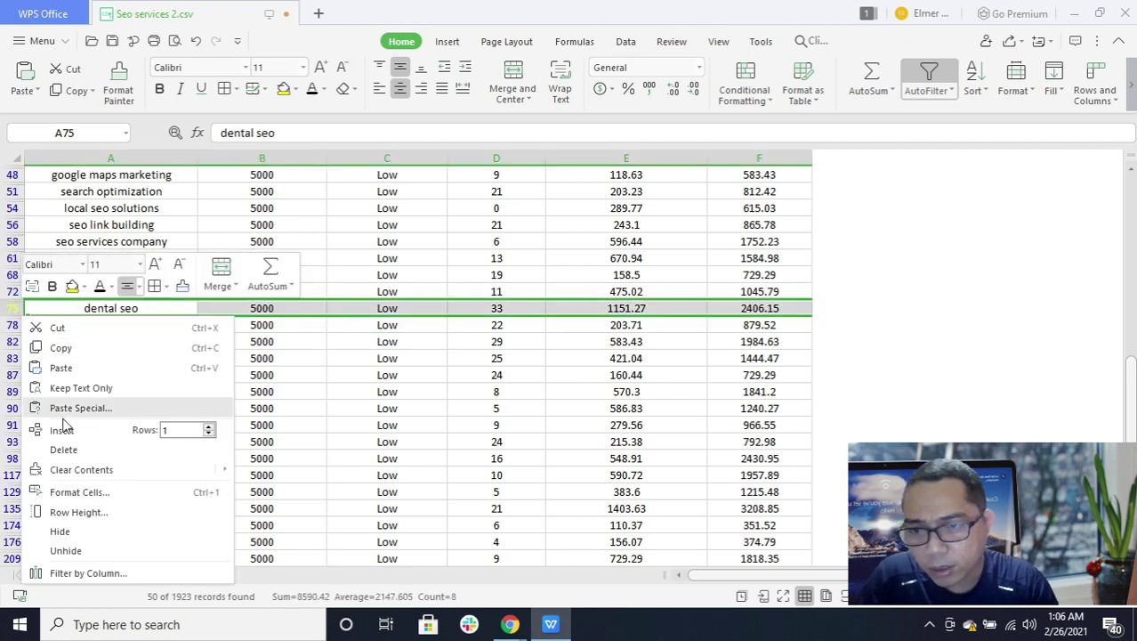
left_click(63, 450)
left_click(387, 396)
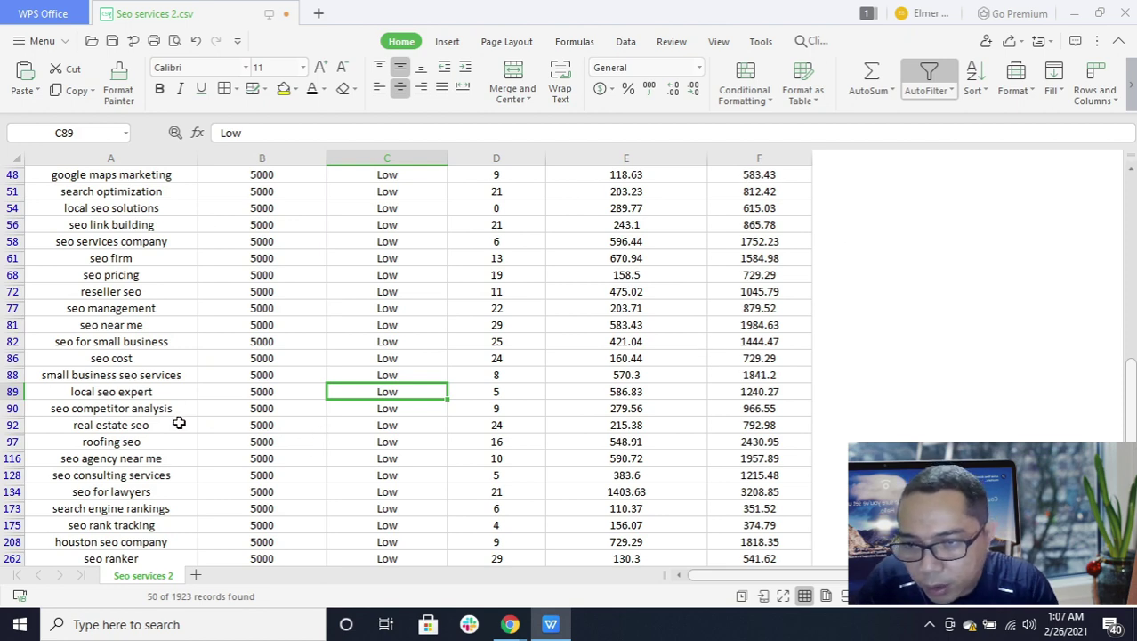
- Delete the ahrefs price and roofing seo rows from the list
scroll(180, 425, "down", 3)
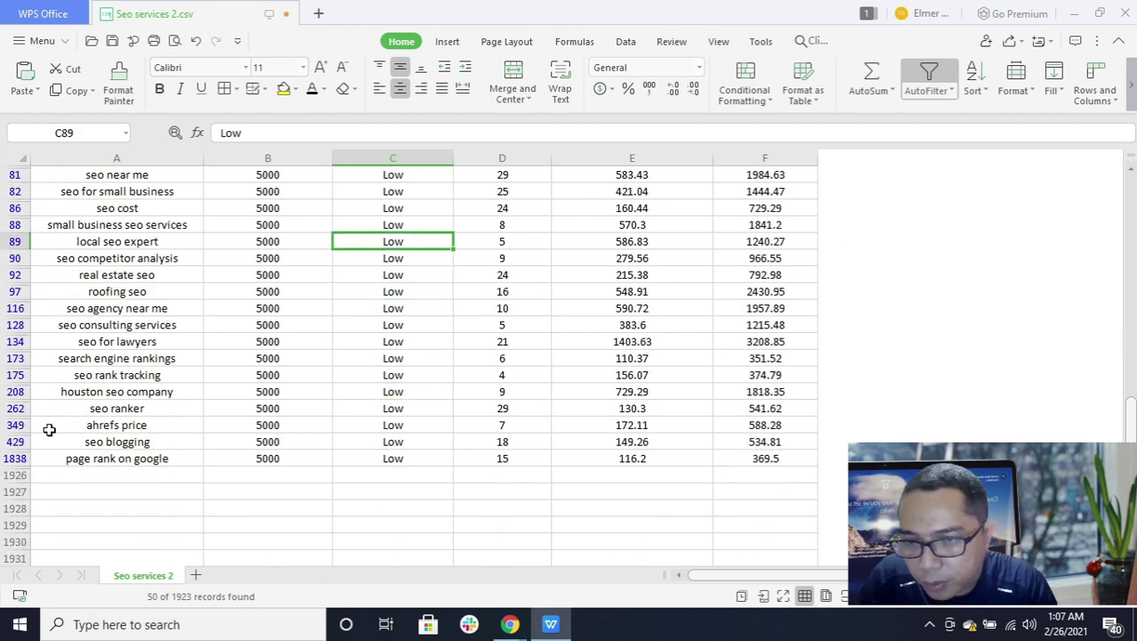
left_click(20, 425)
right_click(23, 428)
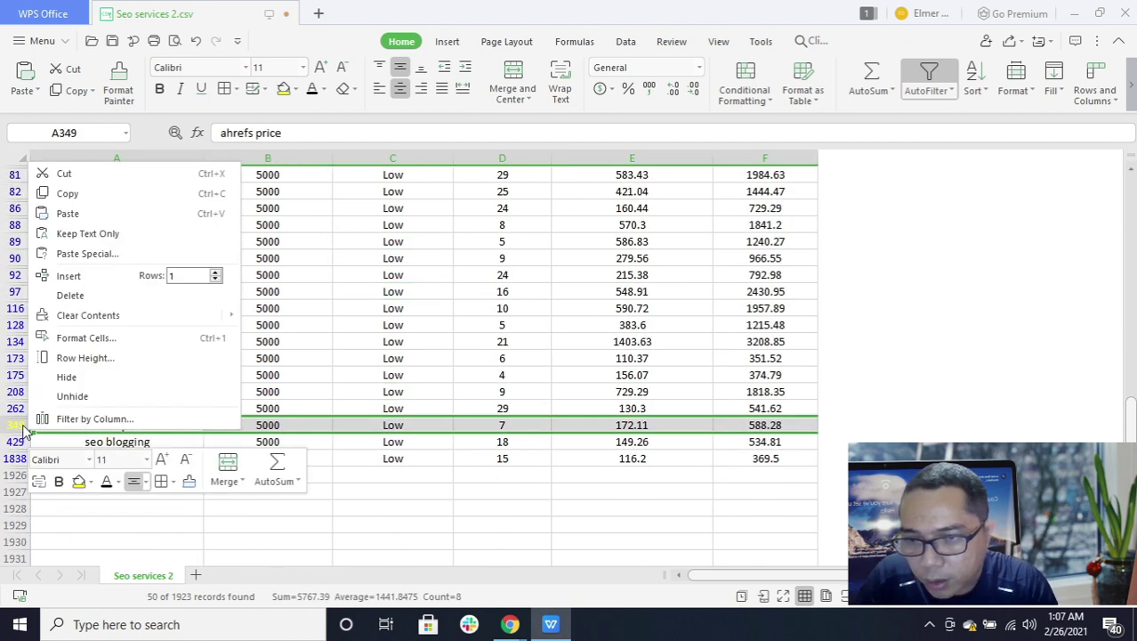
left_click(70, 295)
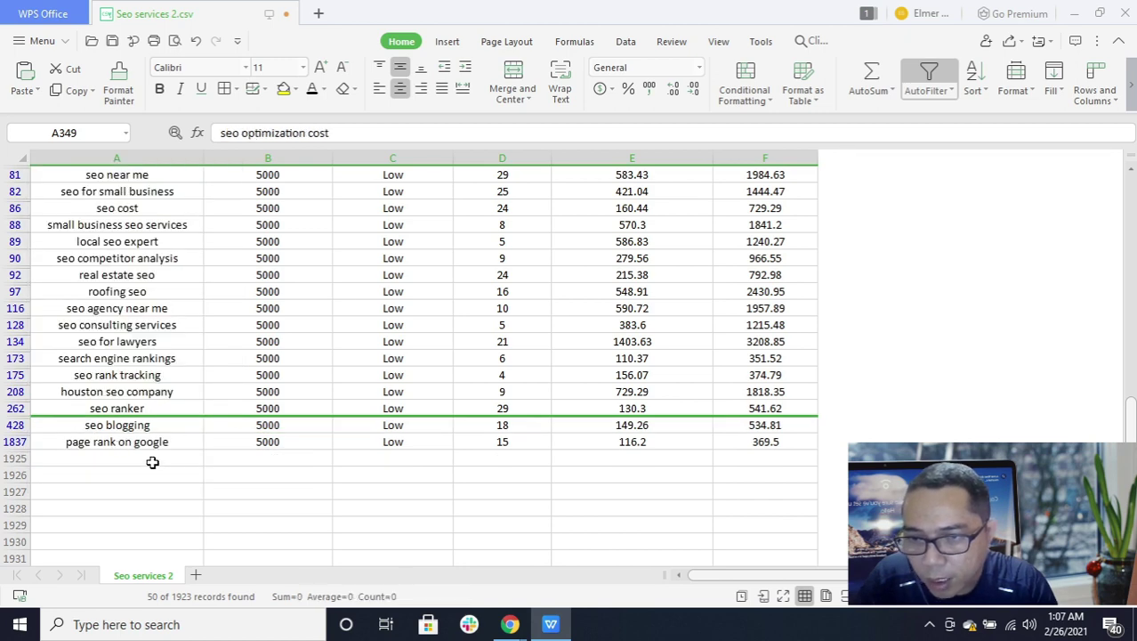
left_click(14, 292)
right_click(19, 296)
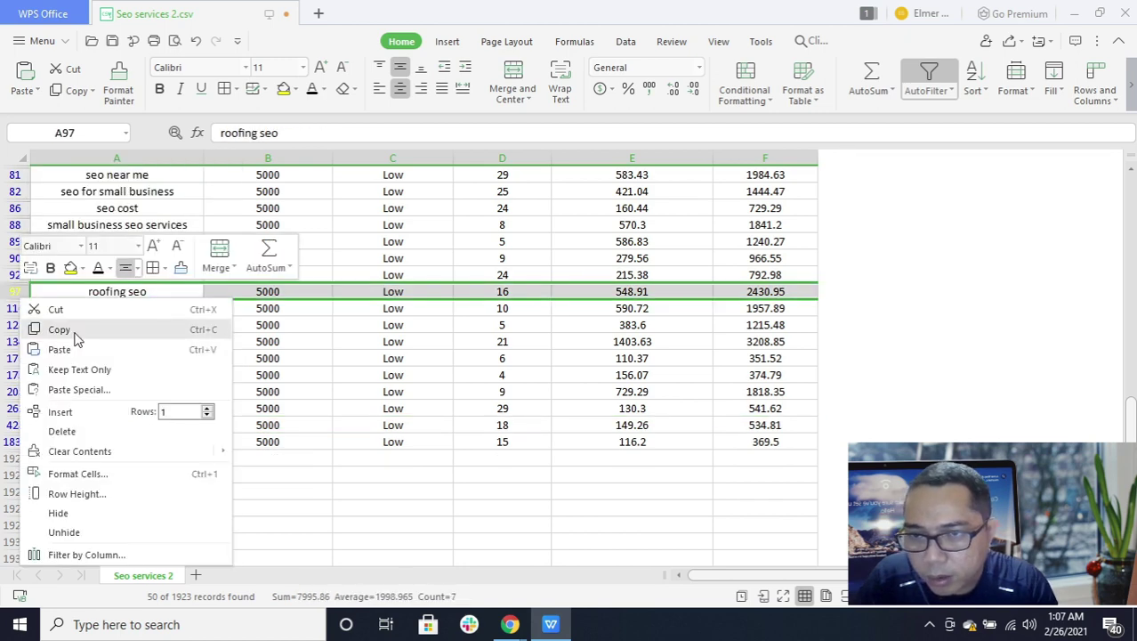
left_click(62, 431)
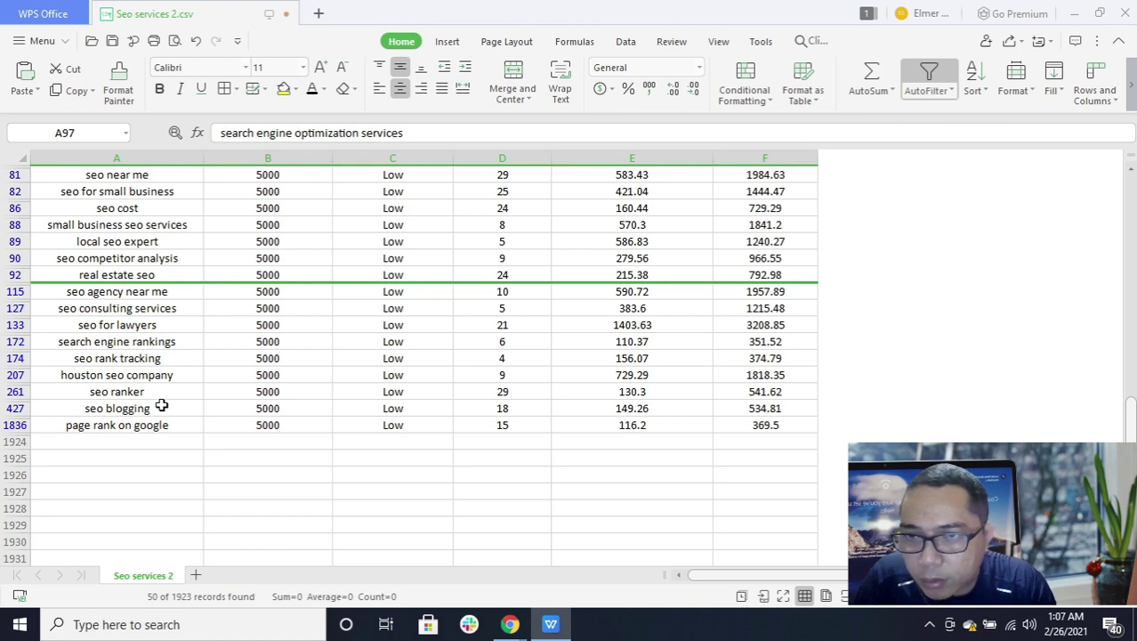
scroll(161, 406, "up", 3)
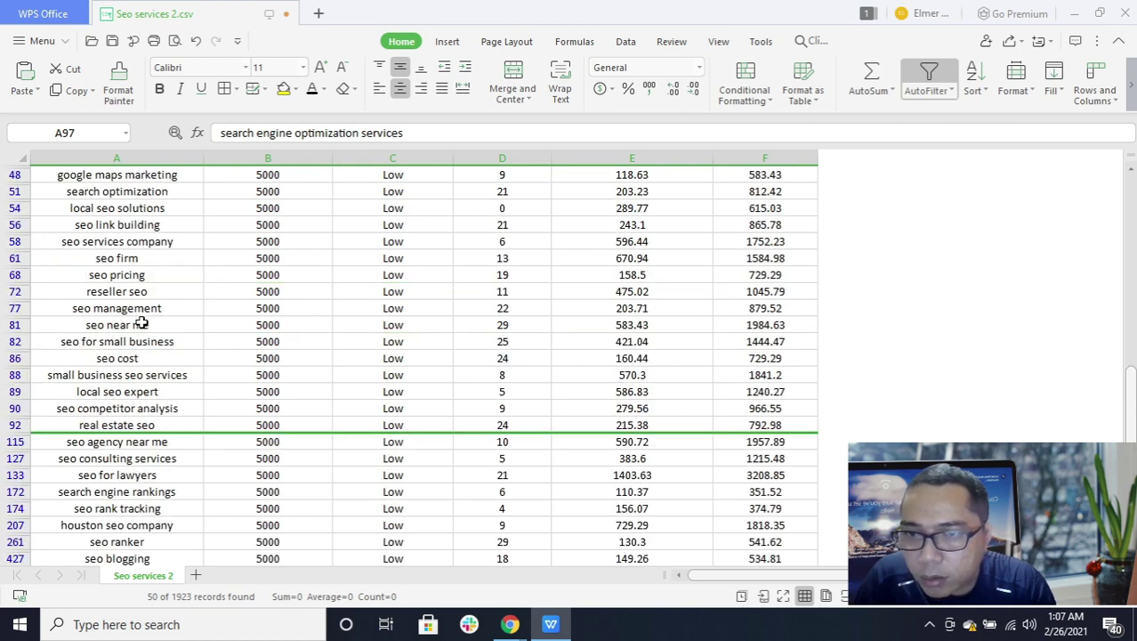
scroll(142, 316, "up", 2)
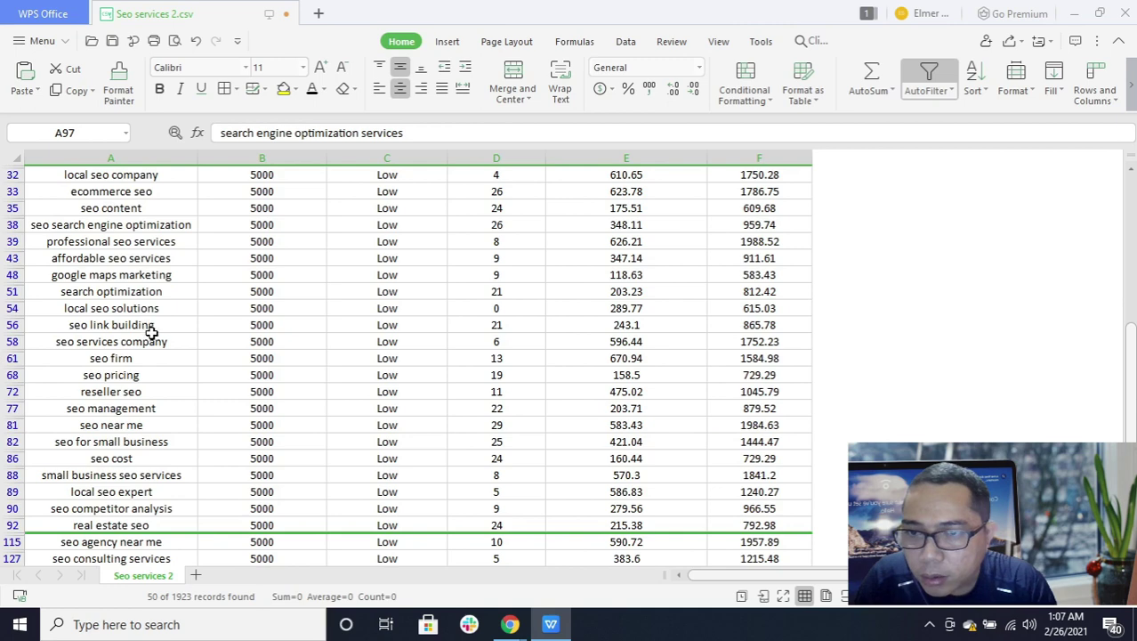
scroll(204, 378, "up", 6)
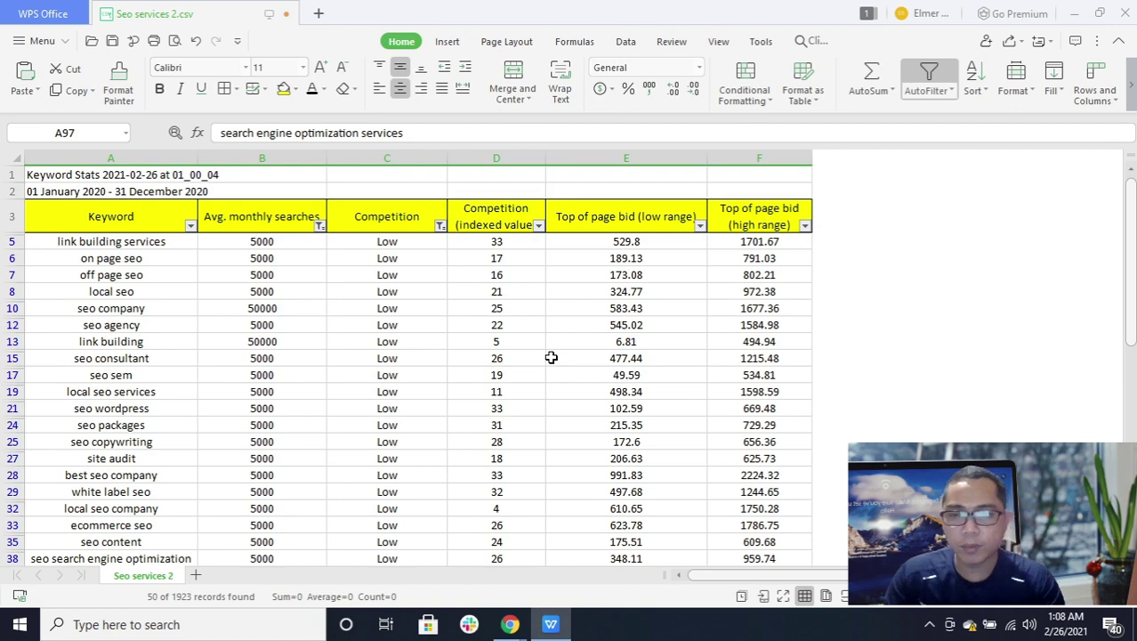
left_click(525, 373)
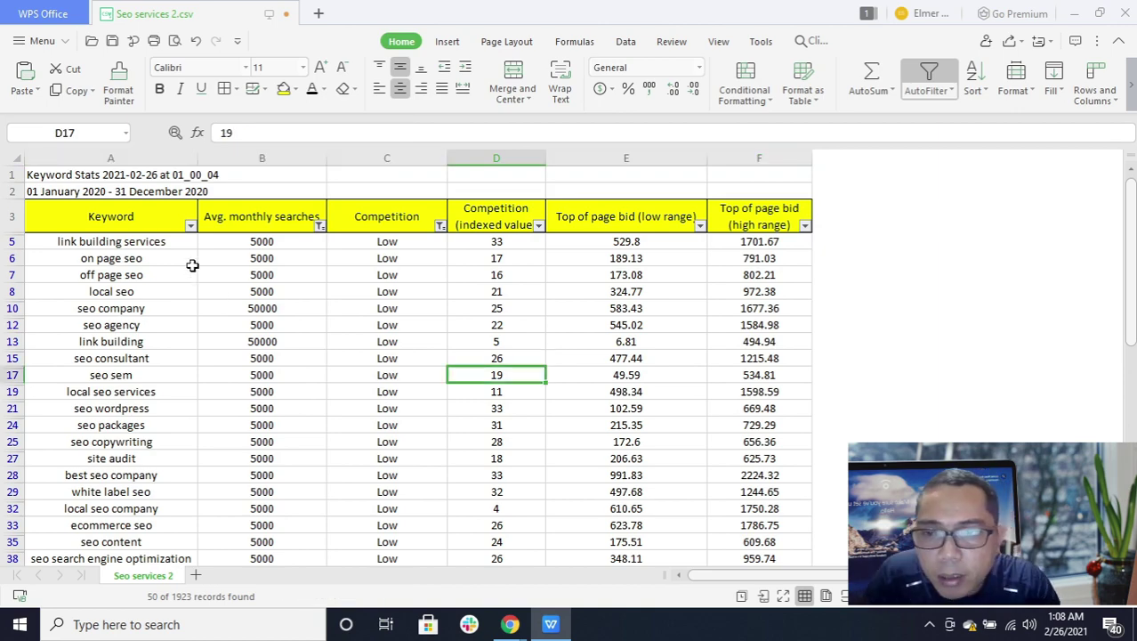
left_click_drag(145, 223, 757, 261)
key("ctrl+BackSpace")
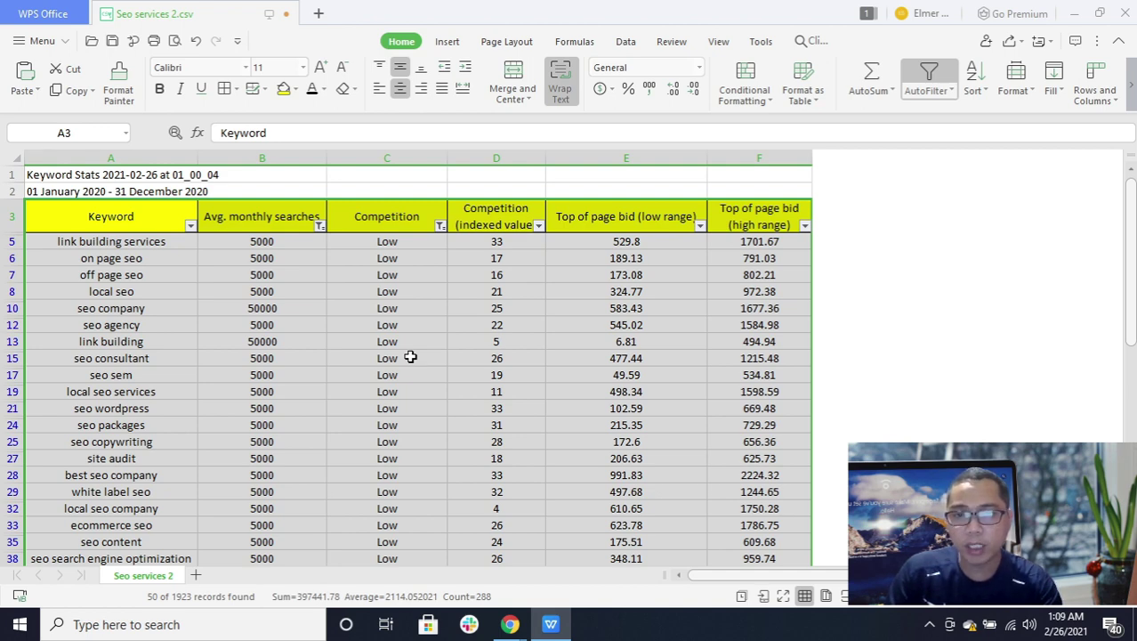
scroll(411, 357, "down", 5)
scroll(450, 377, "up", 5)
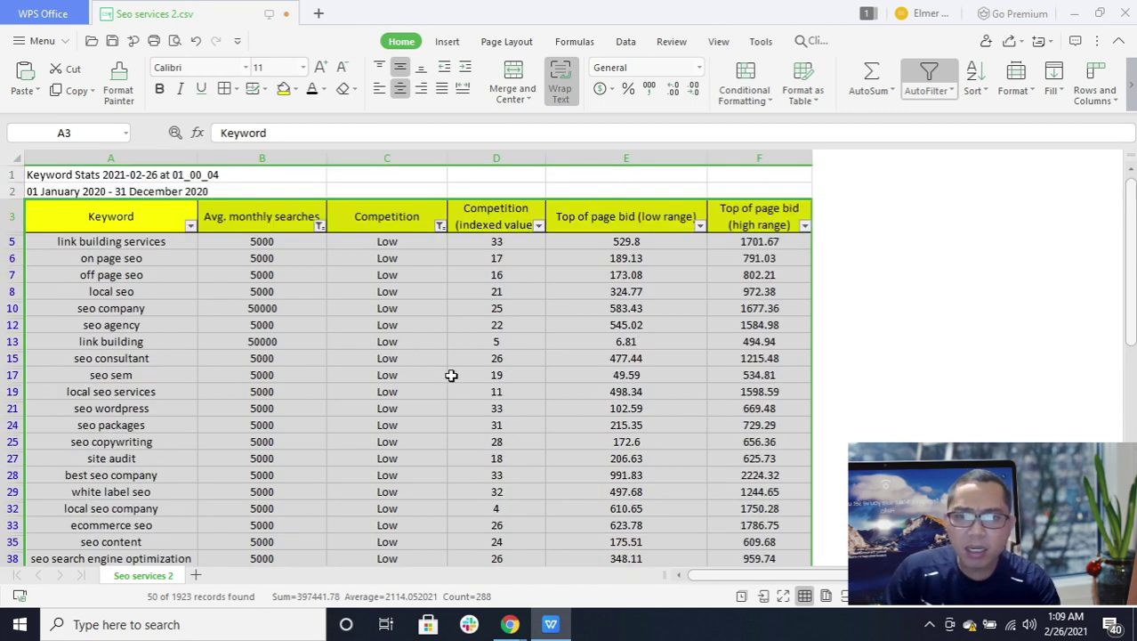